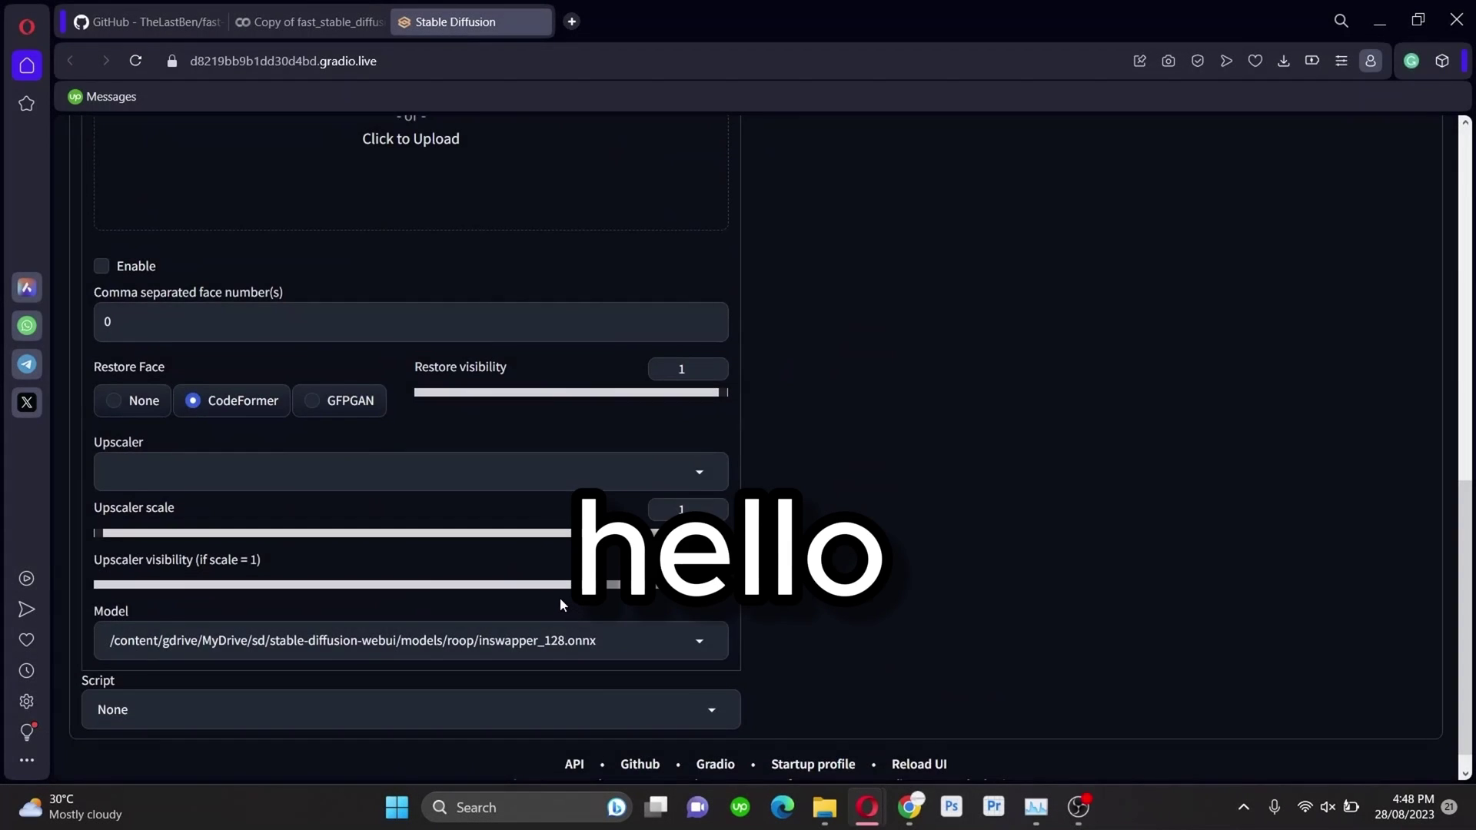
Step: Tick Enable in the roop panel to turn on face swapping for the uploaded face
scroll(560, 597, "up", 3)
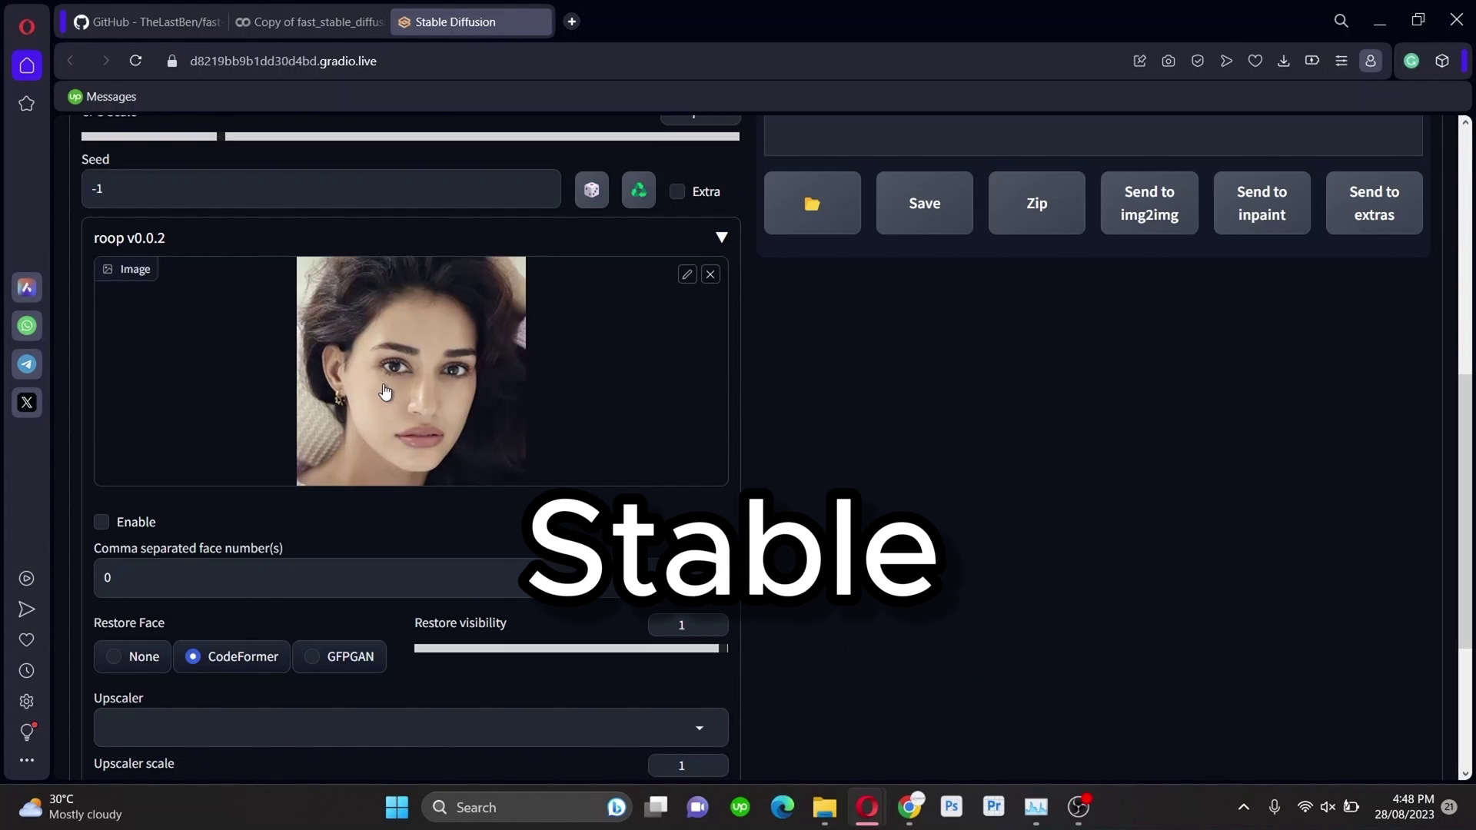
left_click(111, 523)
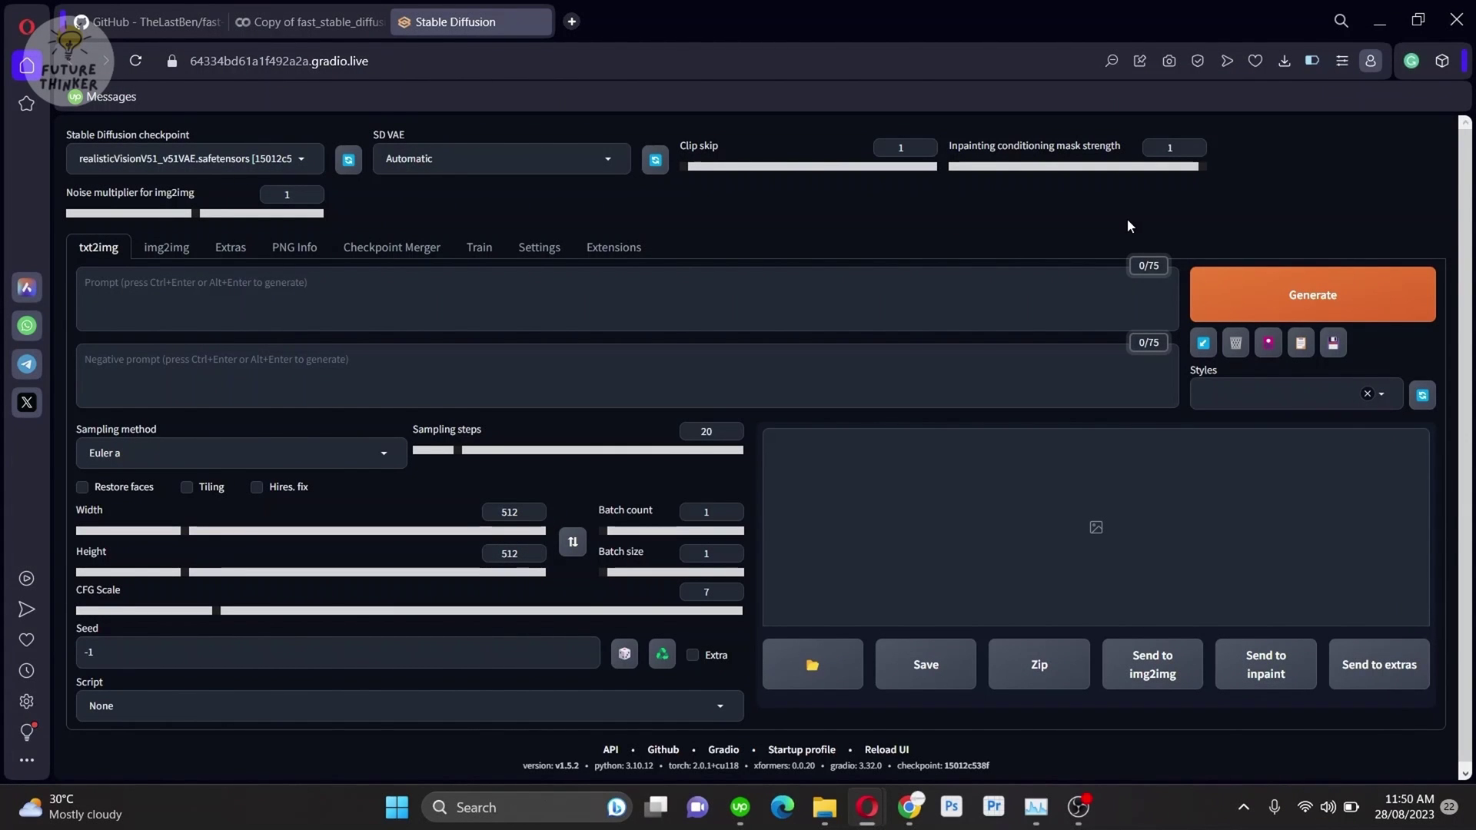
Step: Keep the realisticVisionV51 checkpoint and load the Available extensions list with installed ones shown
left_click(295, 160)
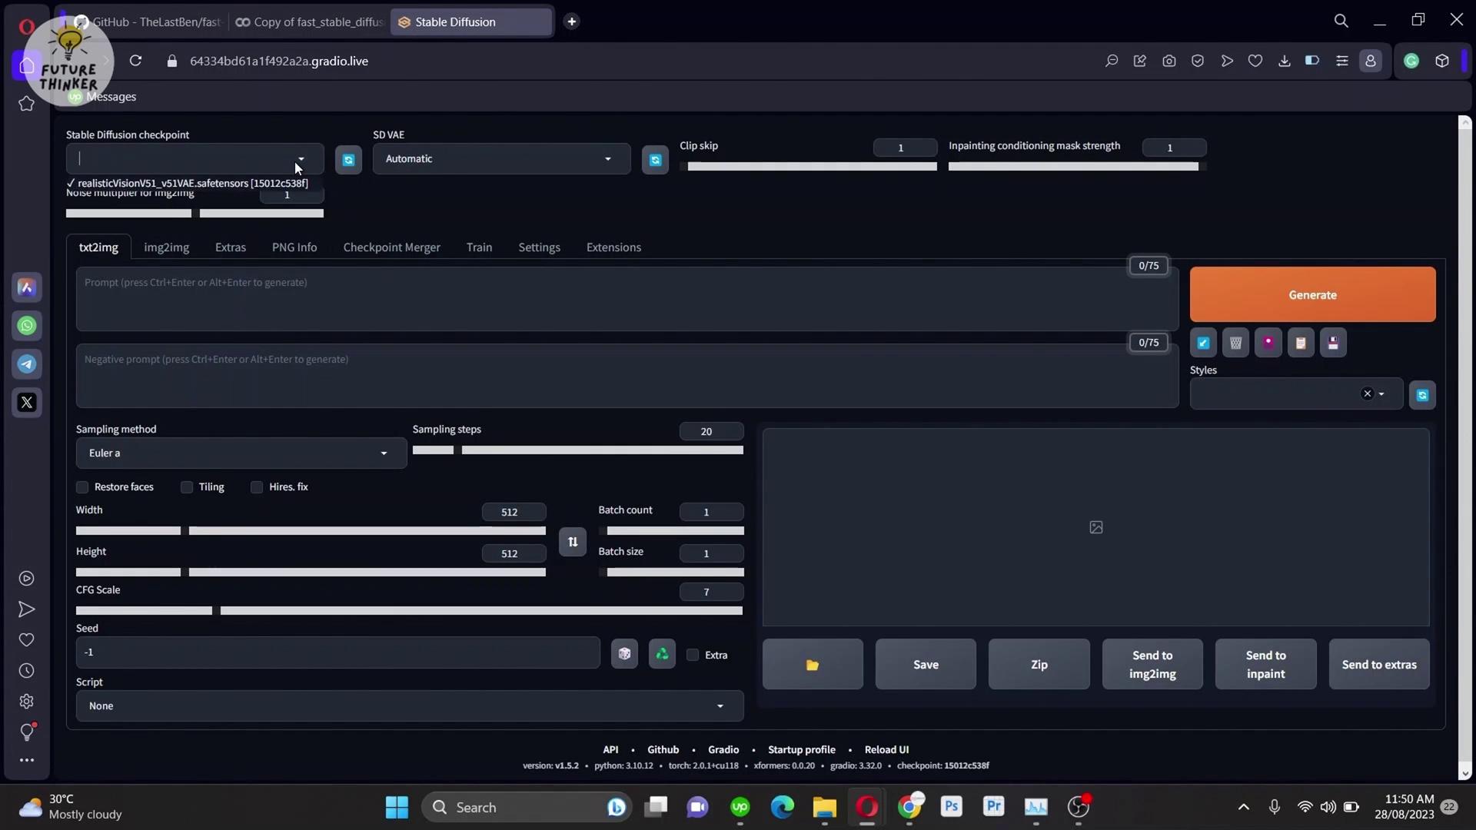
left_click(271, 184)
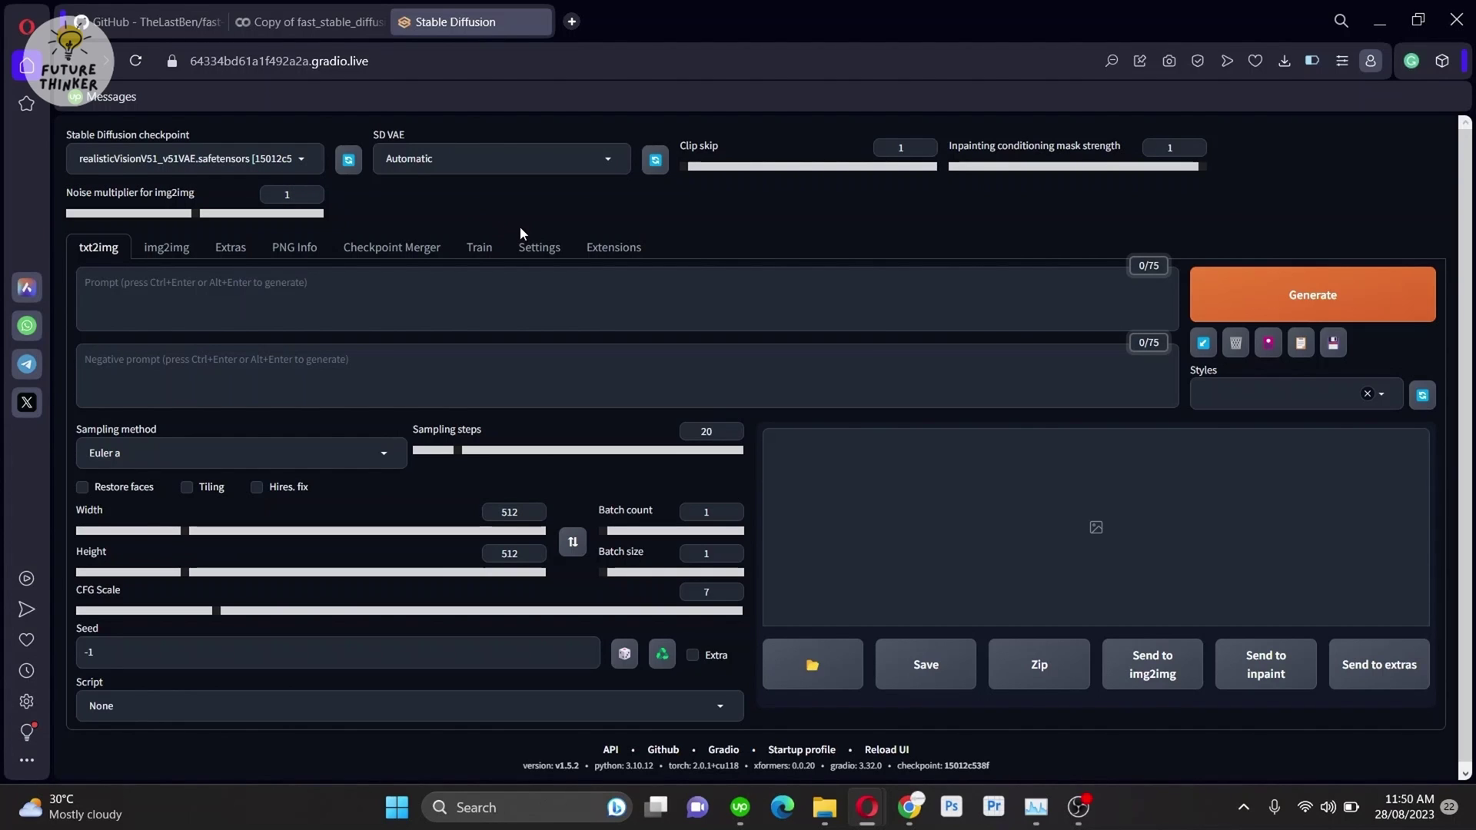
left_click(607, 257)
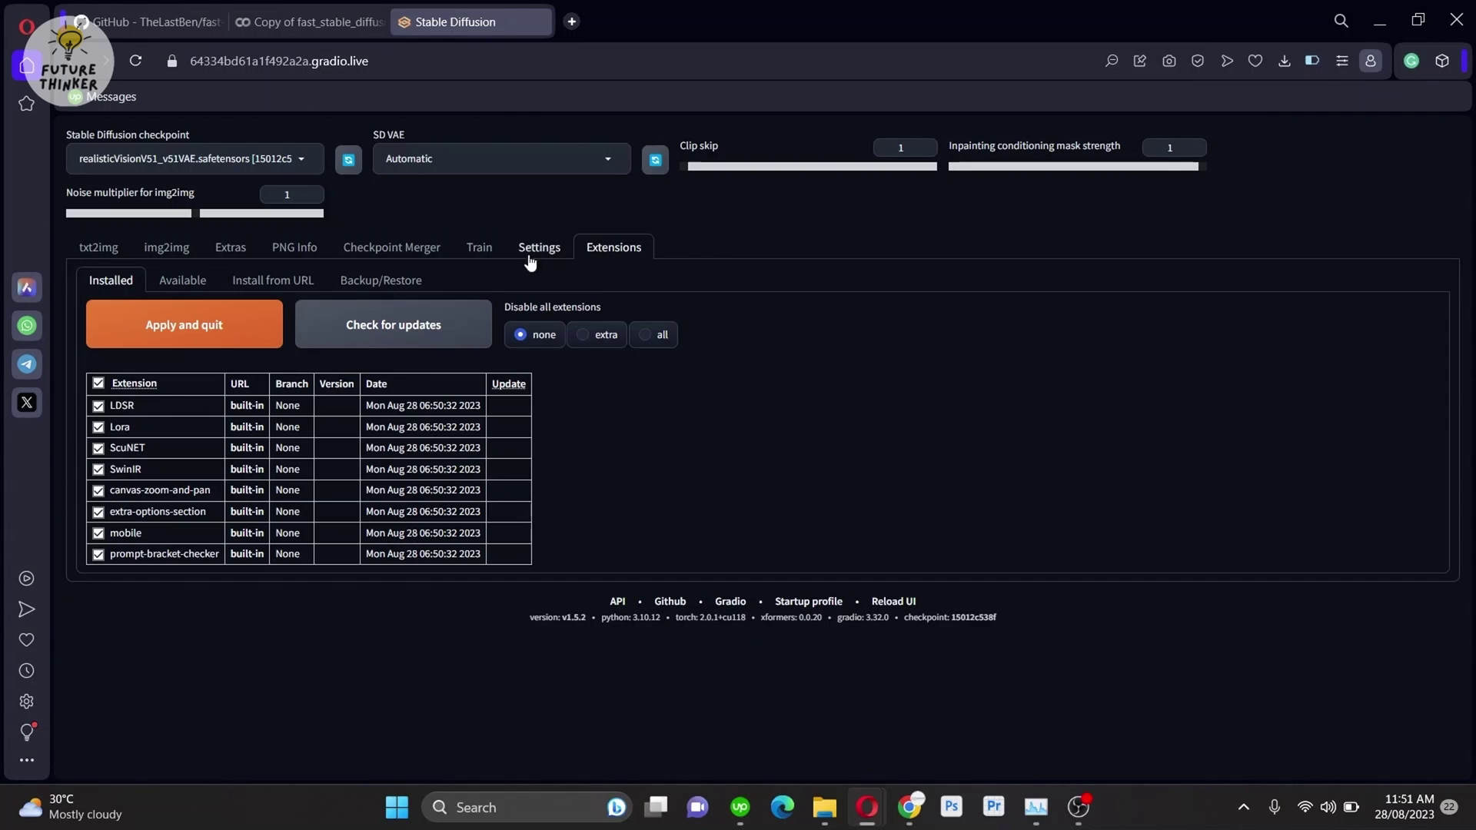
left_click(187, 287)
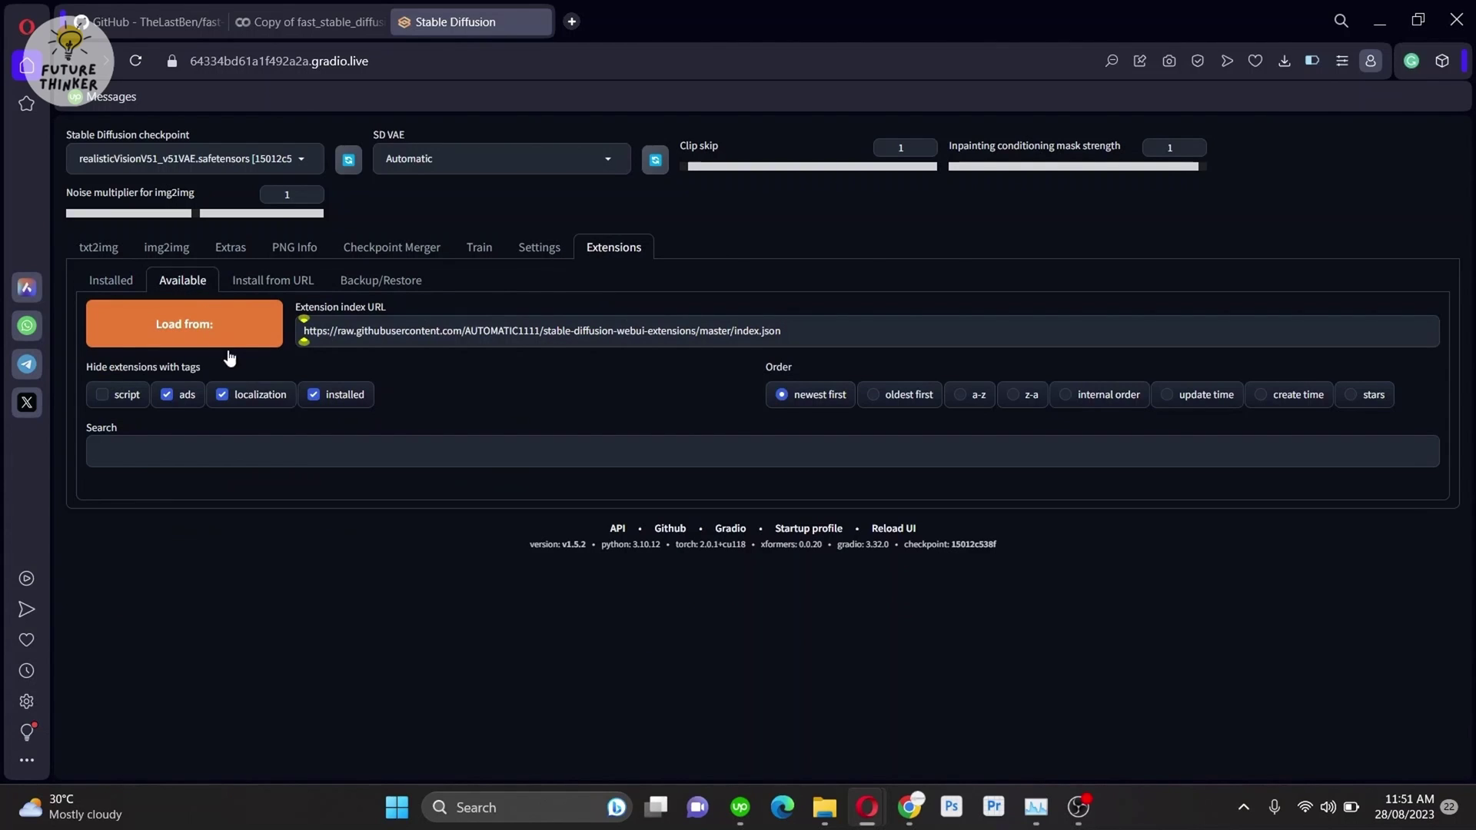
left_click(323, 398)
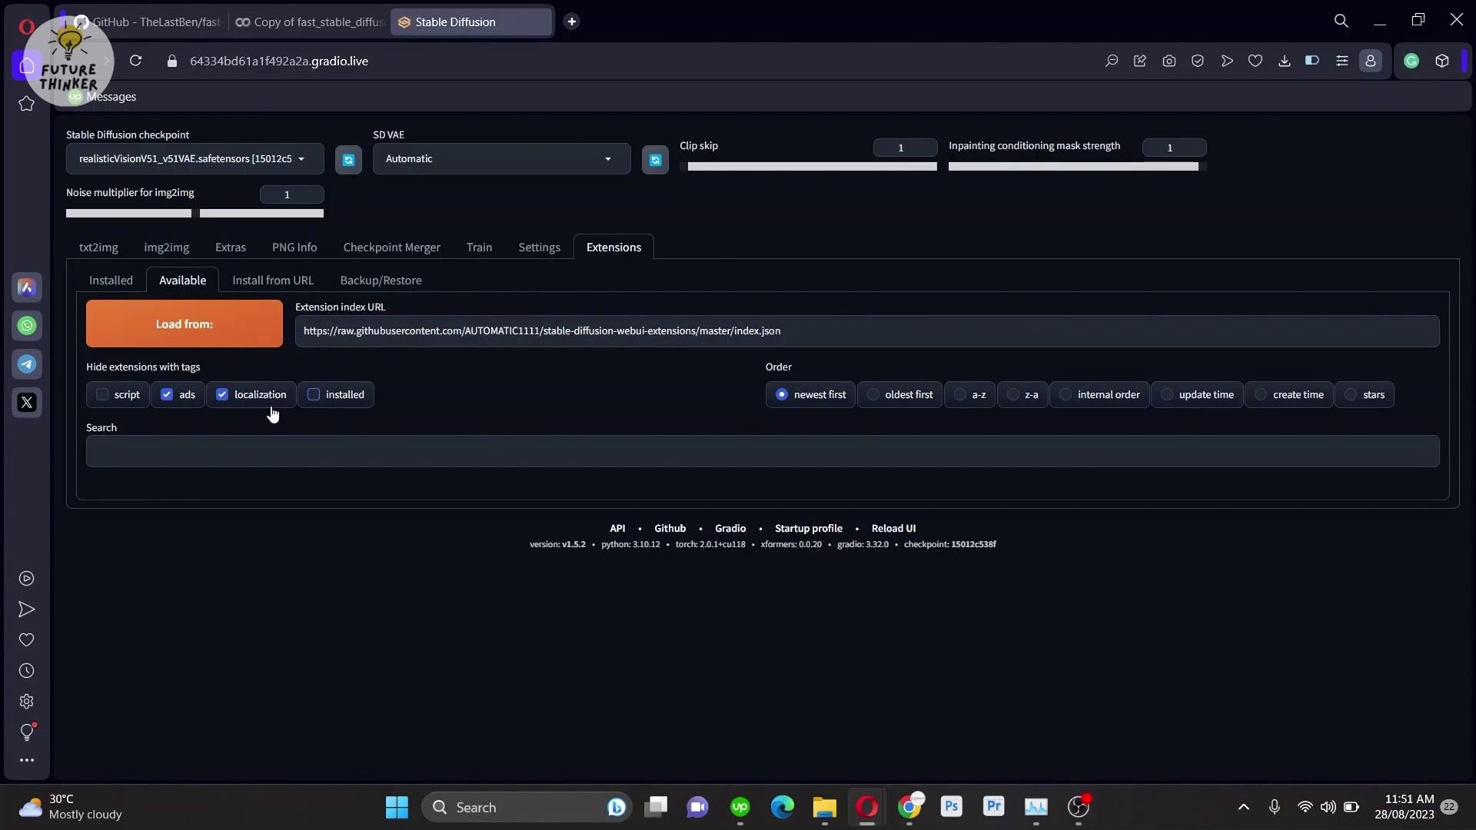
left_click(233, 344)
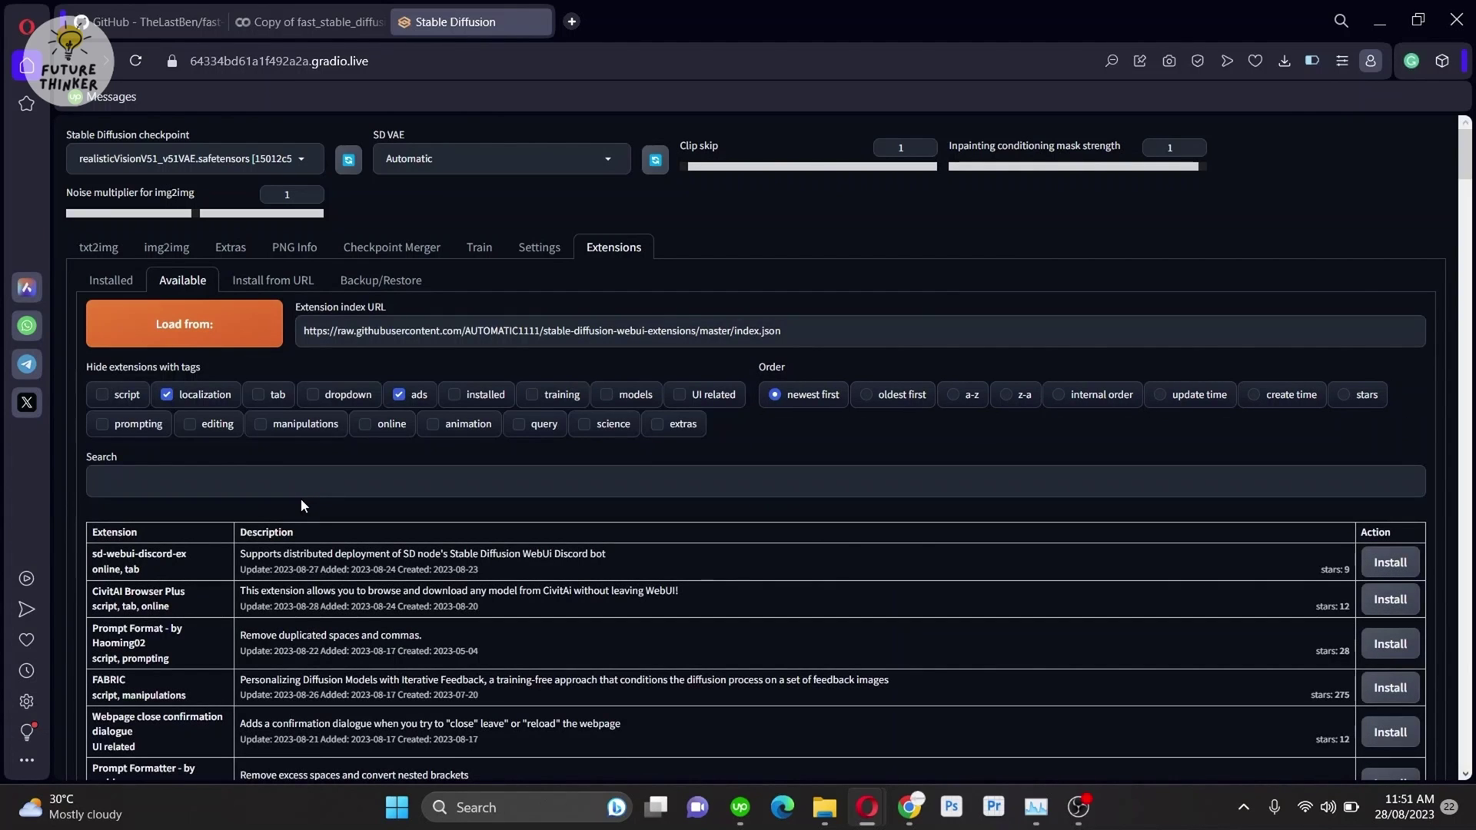
Step: Search 'roop', install sd-webui-roop, then check the Installed extensions for updates
left_click(296, 484)
type("roop")
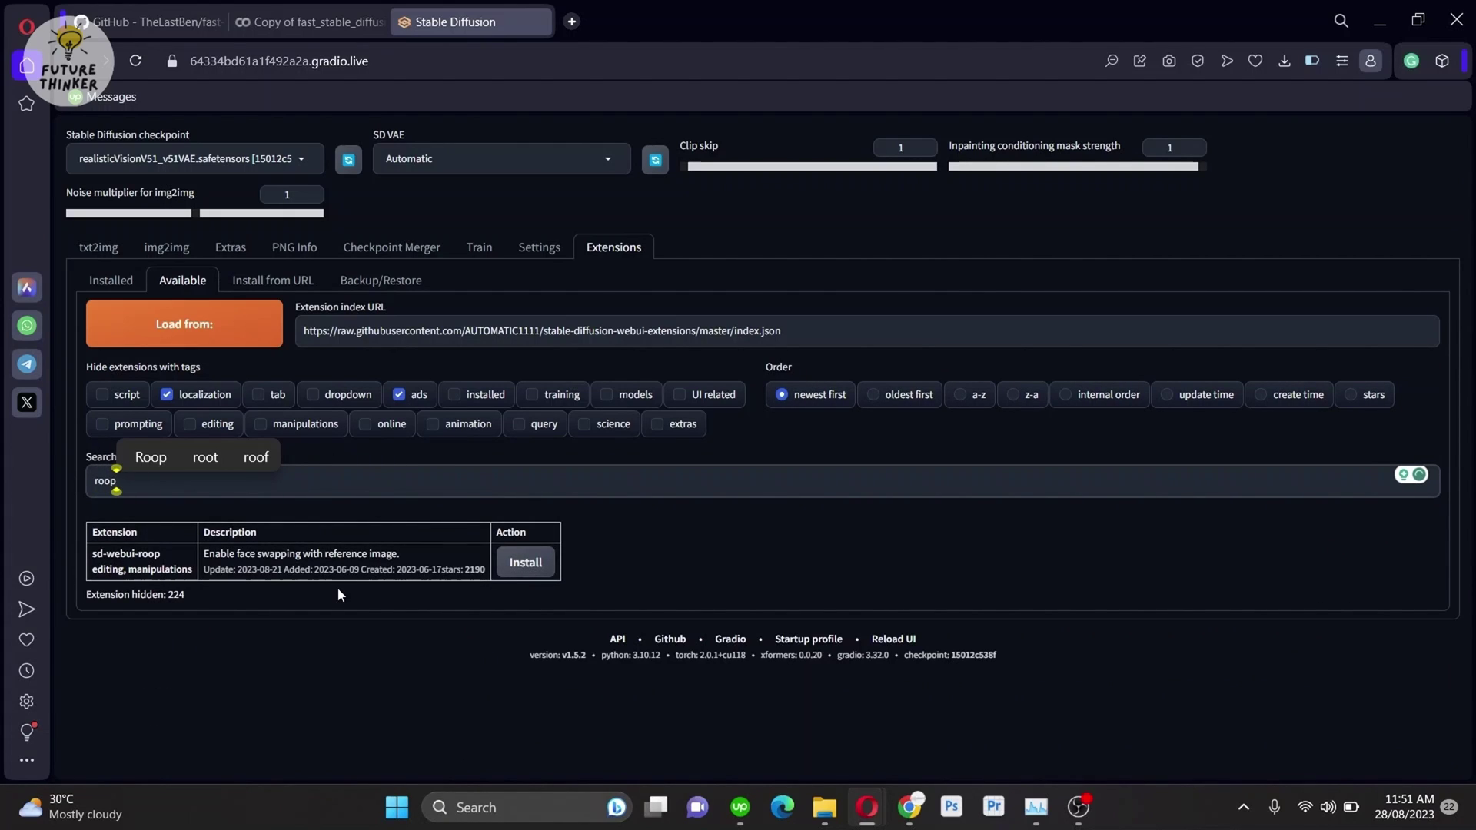
left_click_drag(196, 570, 95, 560)
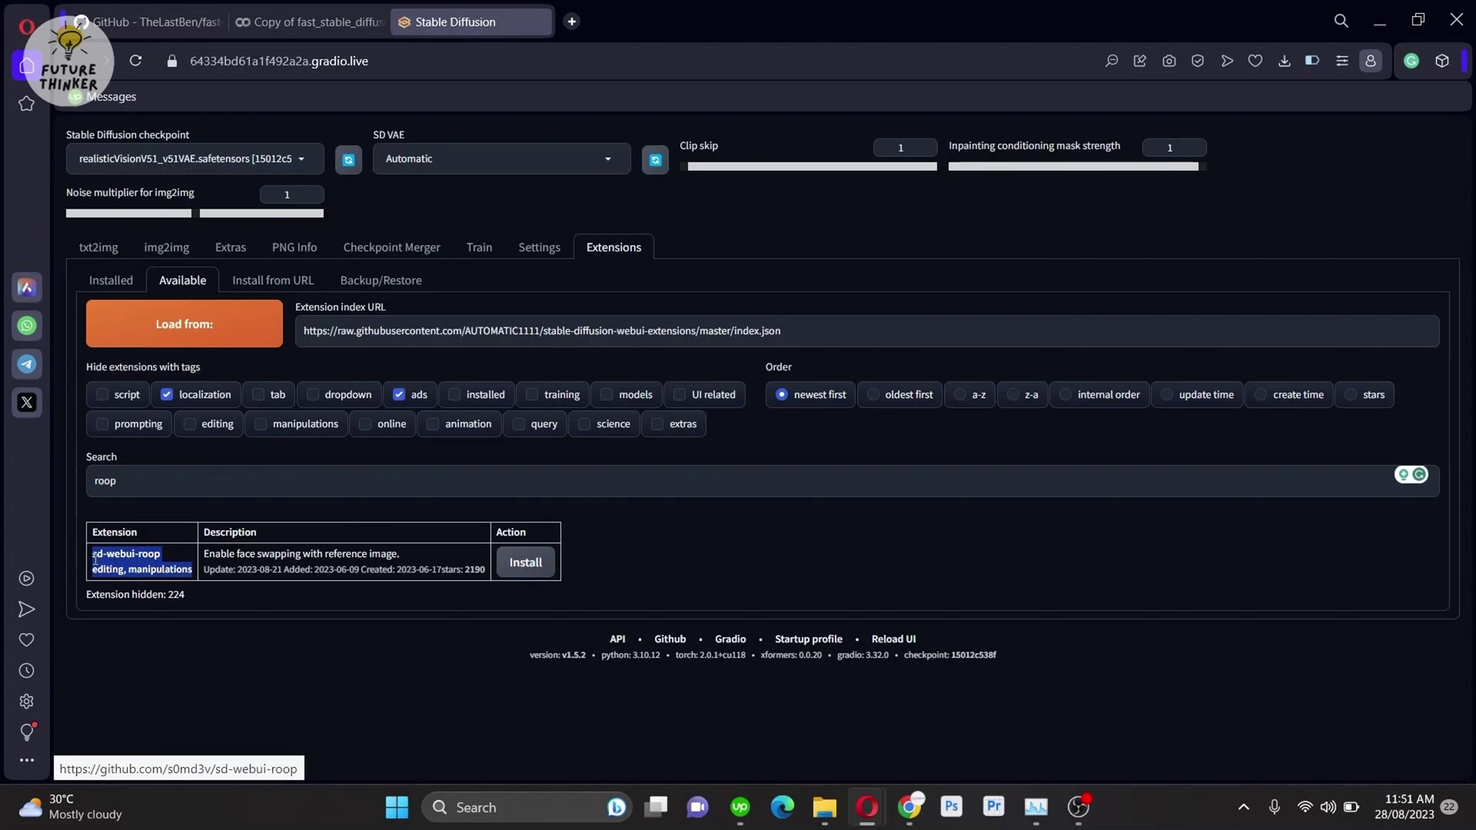
left_click(174, 553)
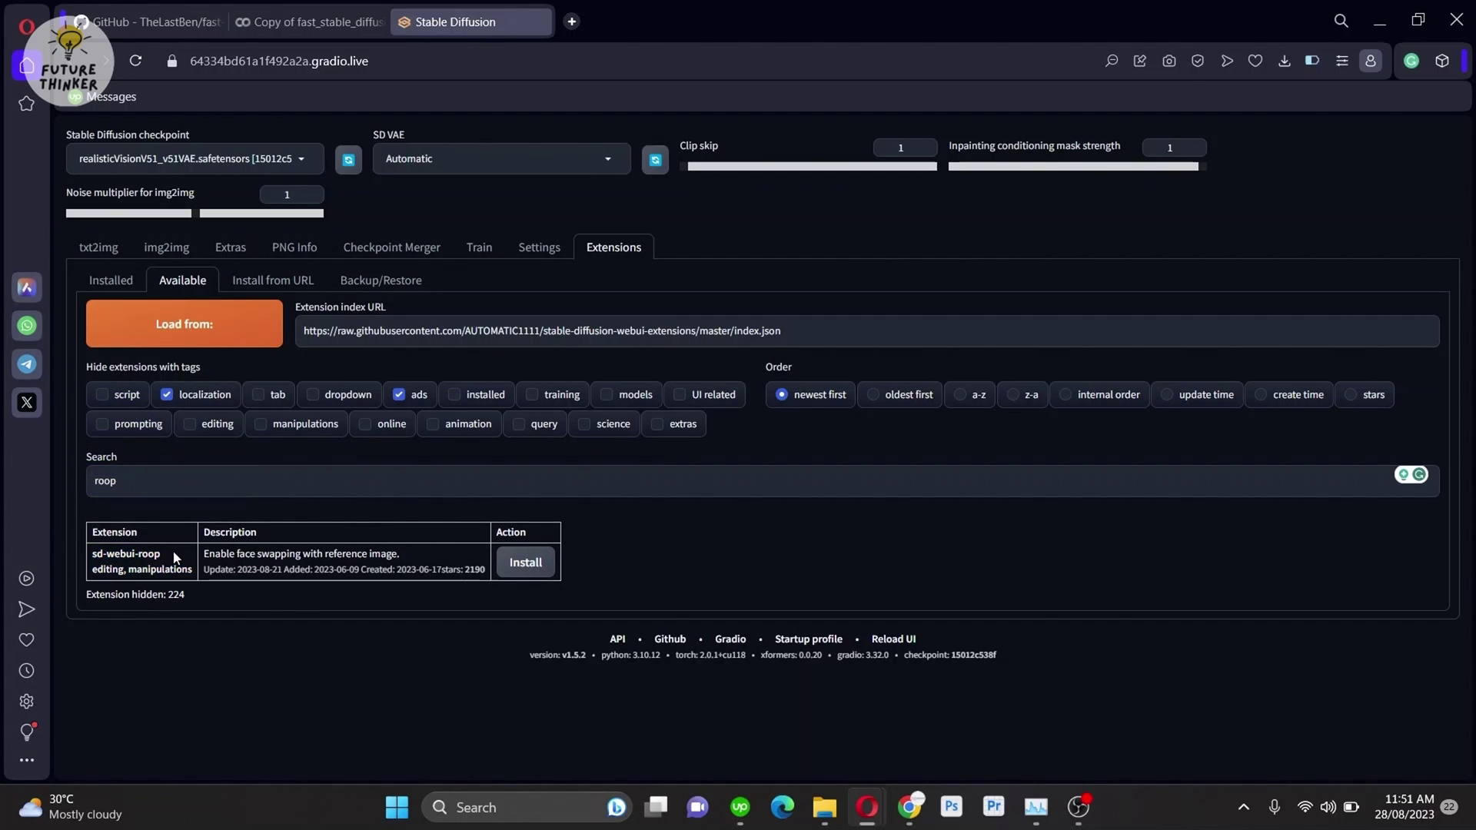
left_click(545, 564)
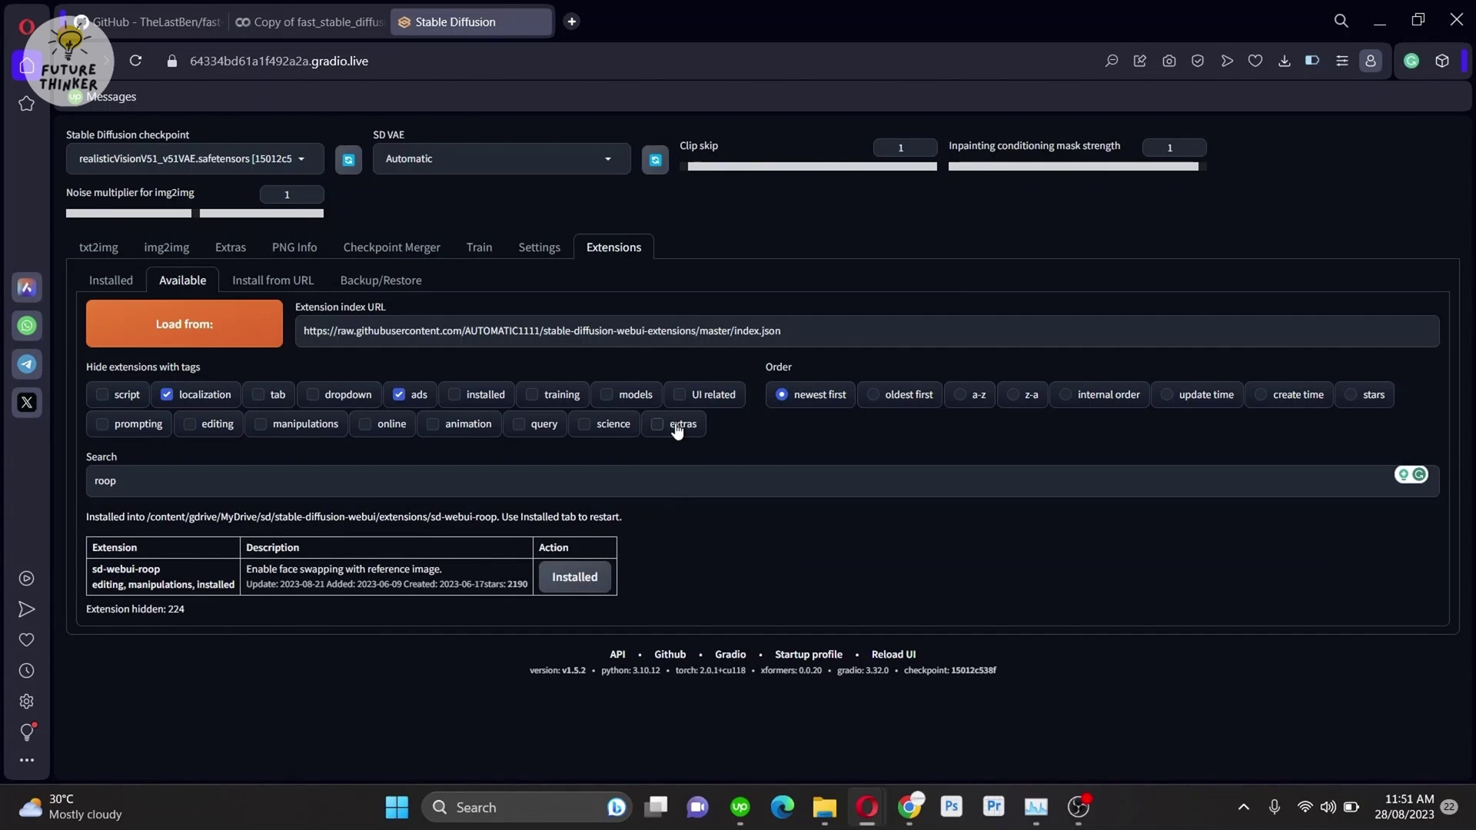
left_click(96, 283)
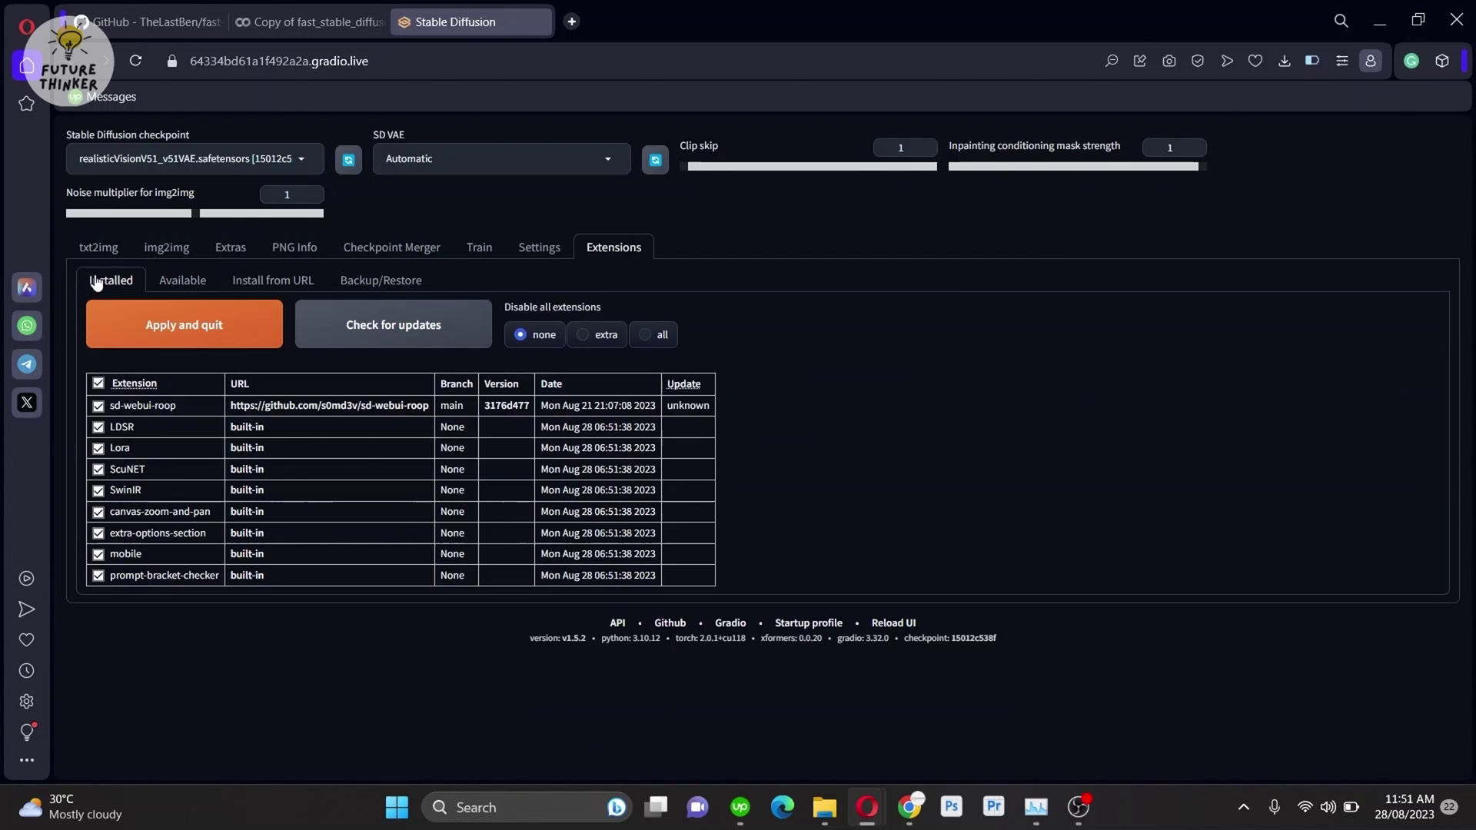
left_click(401, 336)
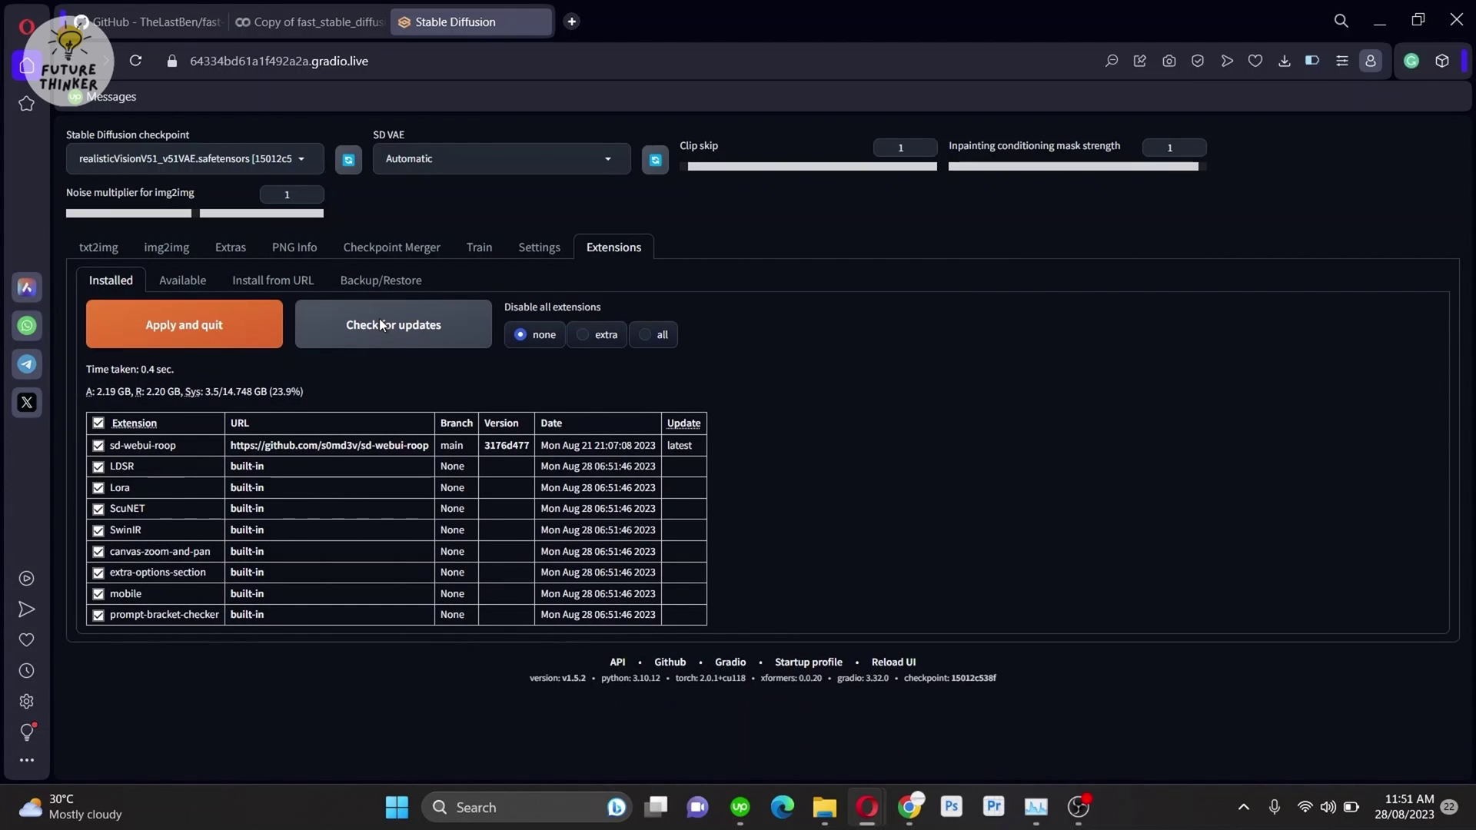
Step: Close the web UI tab, then stop and rerun the Start Stable-Diffusion cell in Colab
left_click(540, 23)
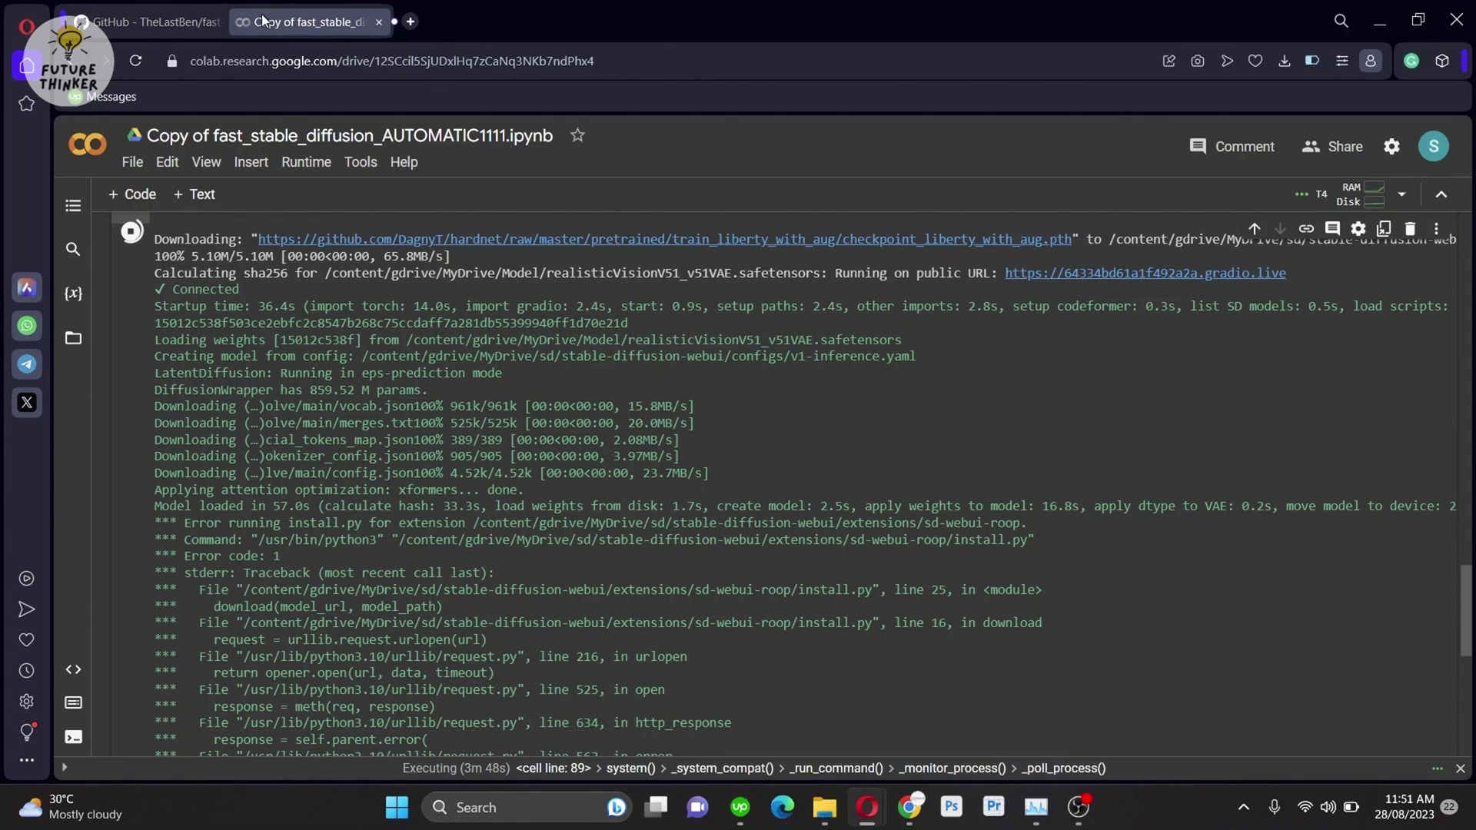
scroll(151, 295, "up", 2)
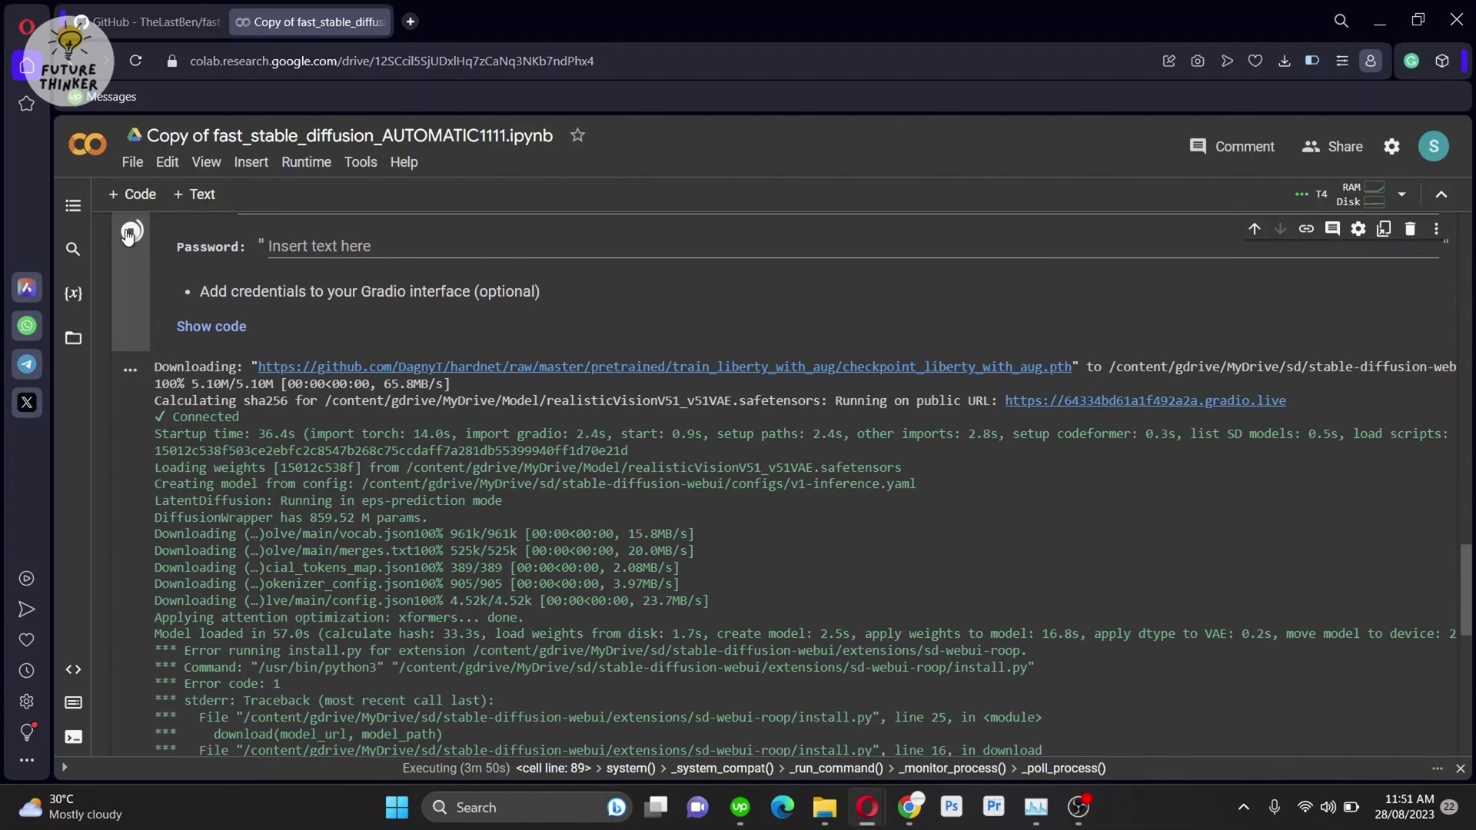
left_click(127, 232)
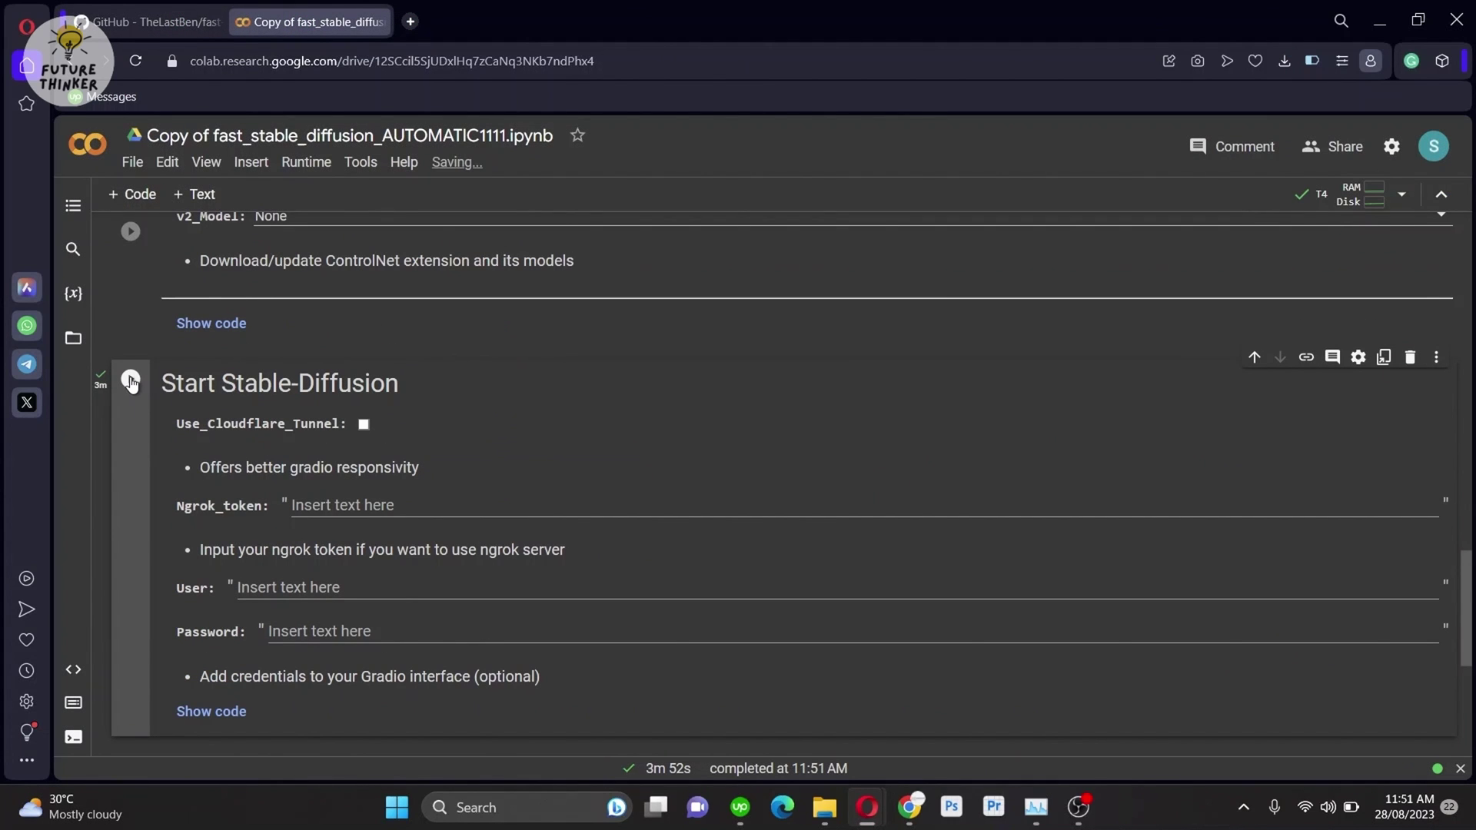
left_click(130, 380)
scroll(881, 637, "down", 3)
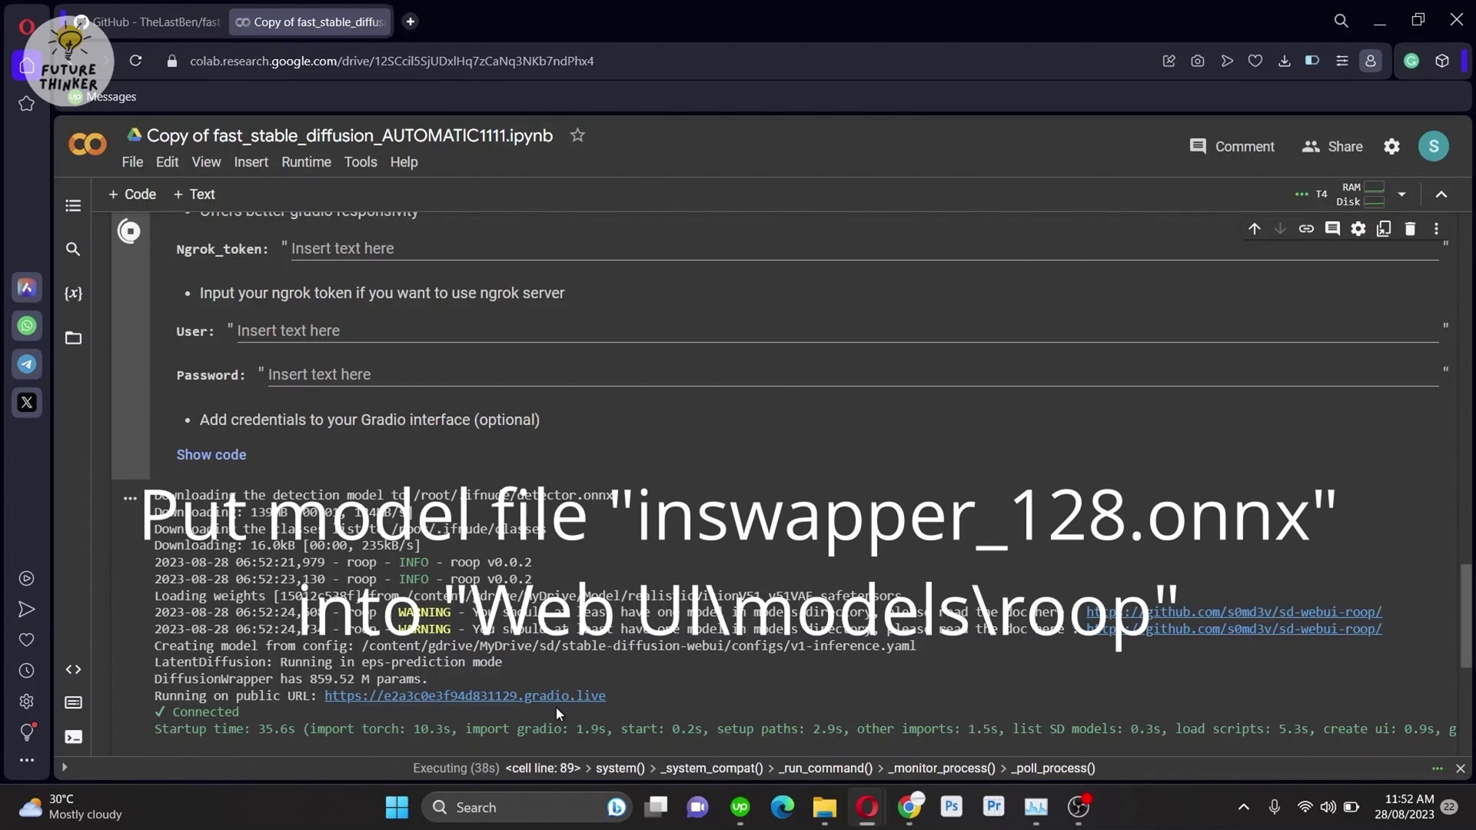
Step: Open the WebUI from the new gradio.live link and zoom the page out
left_click(529, 702)
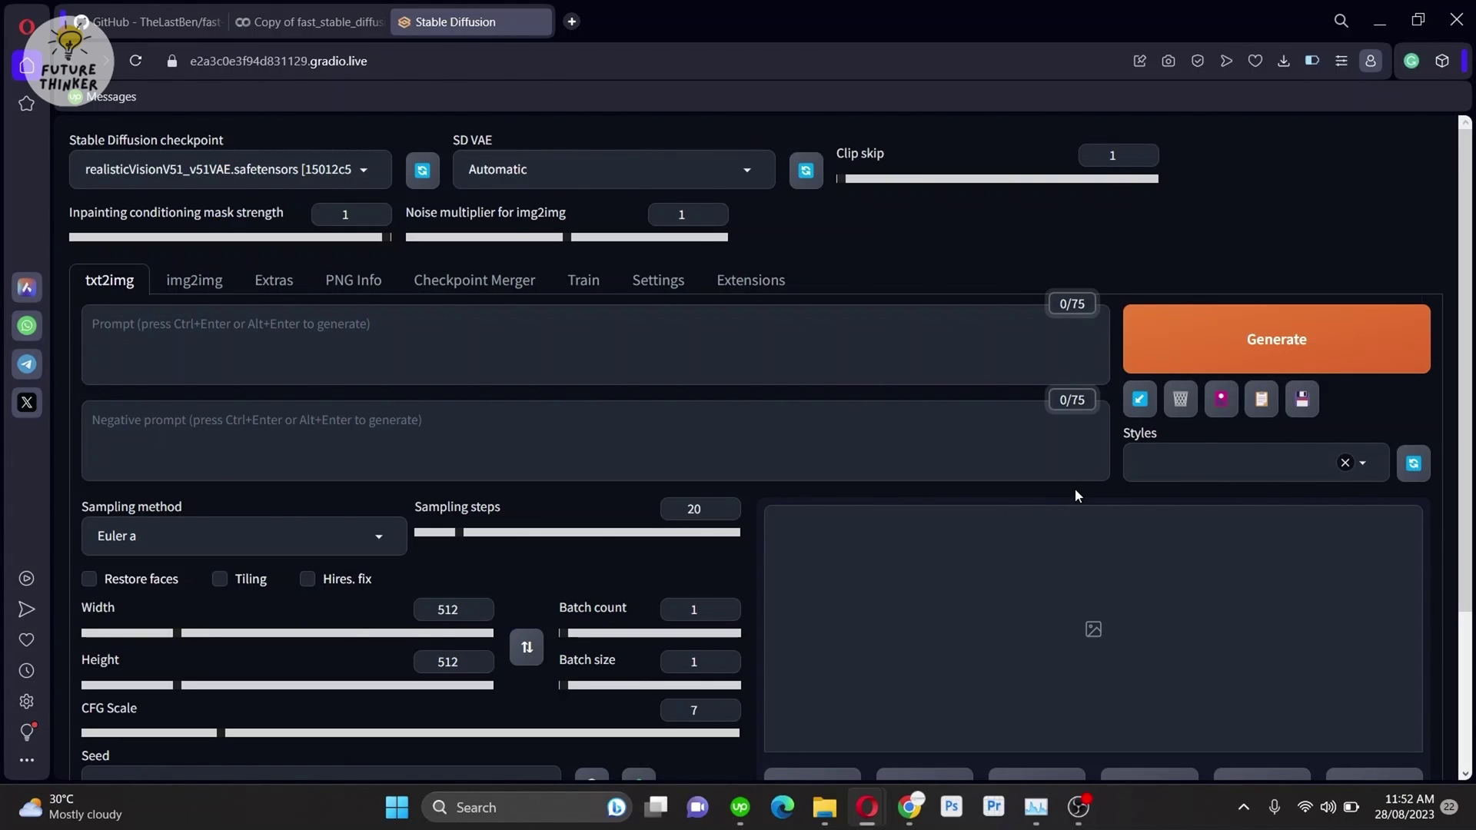
key("ctrl+minus")
key("ctrl+minus")
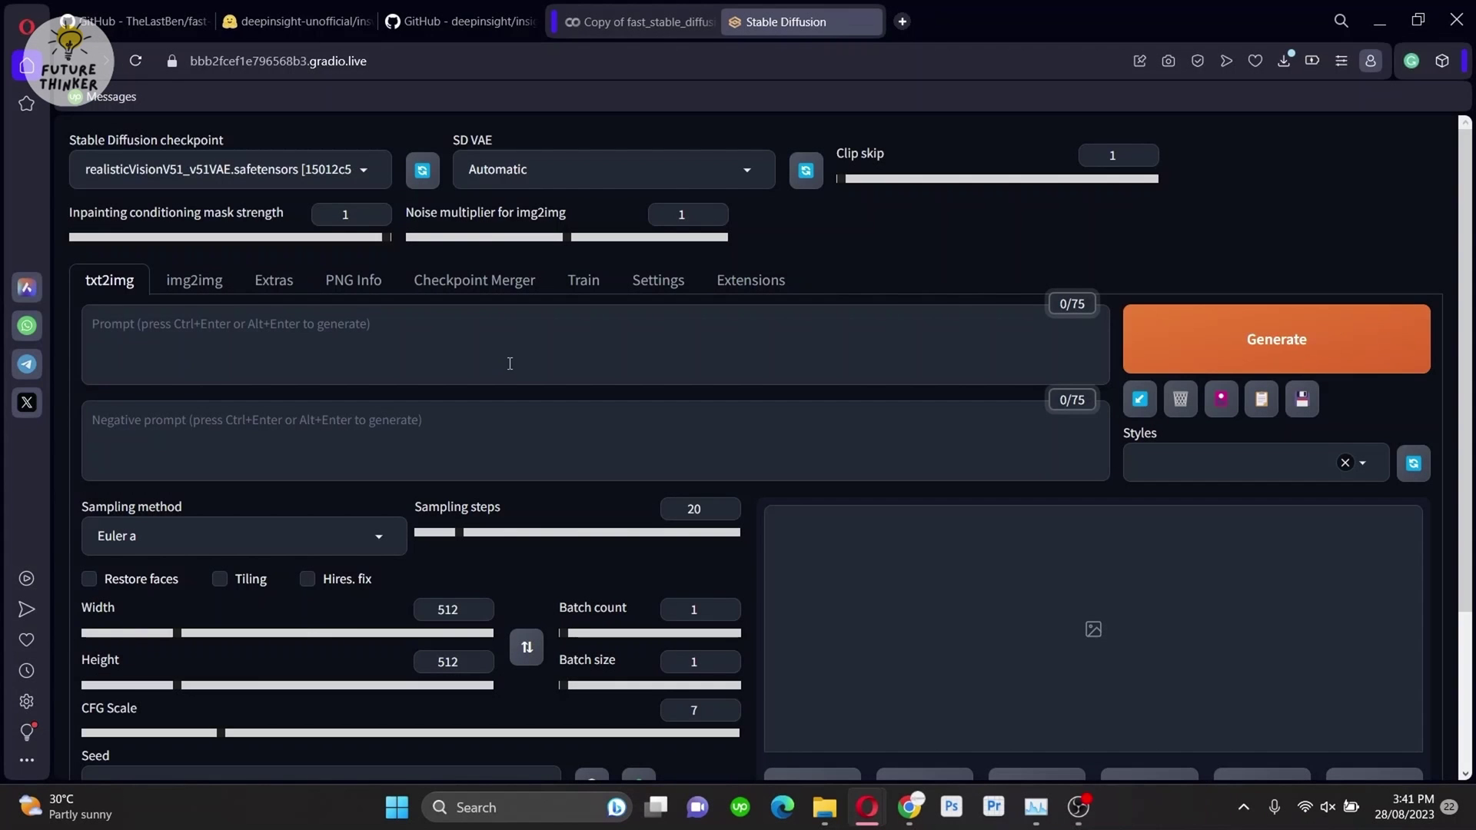
Step: Raise the sampling steps and enter the prompt 'beautiful model, masterpiece, modern dress, model pose, ultra sharp, raw photo, 85mm lens, sharp, detailed'
left_click(469, 533)
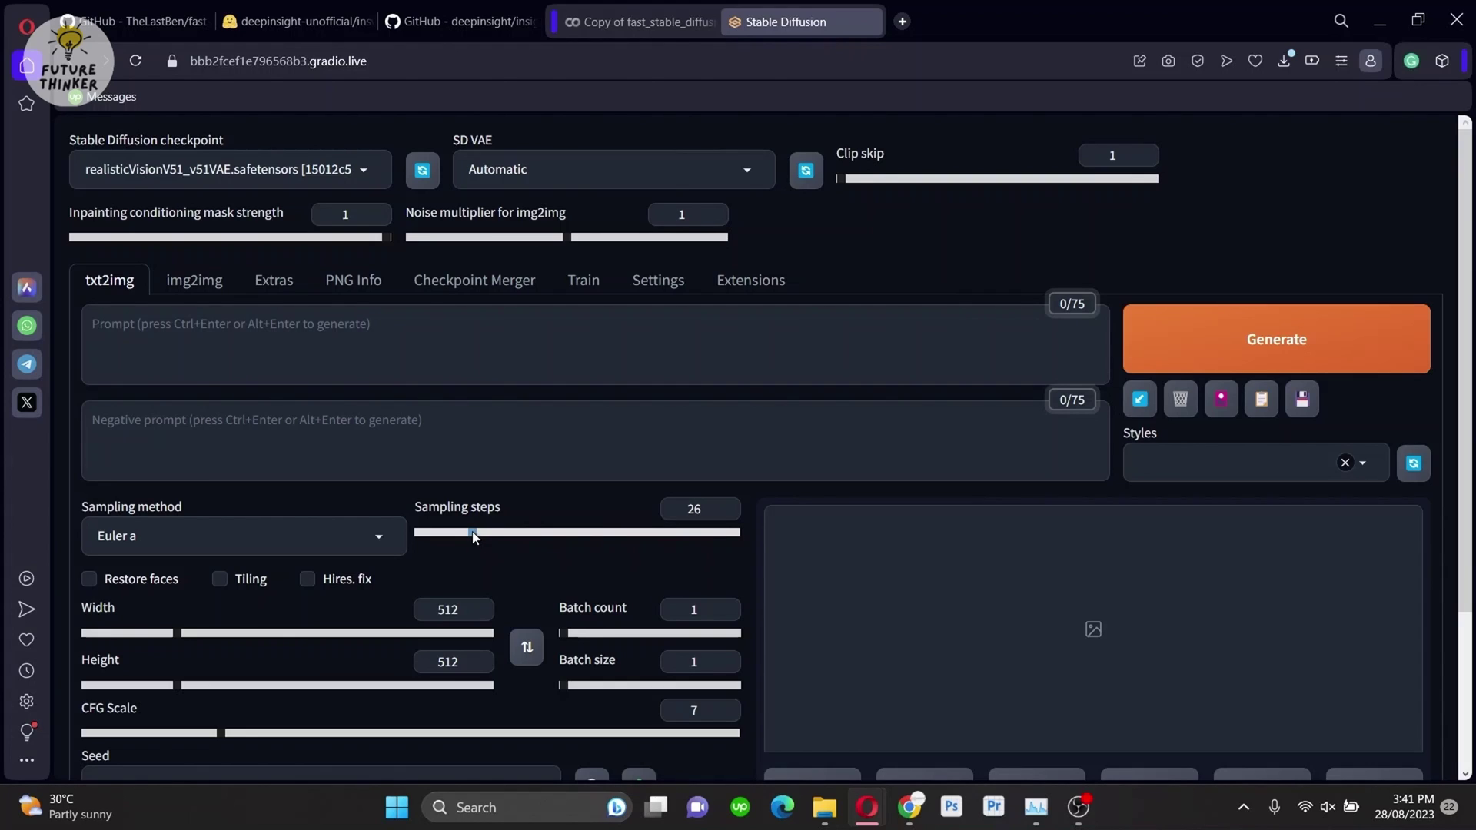
left_click(461, 330)
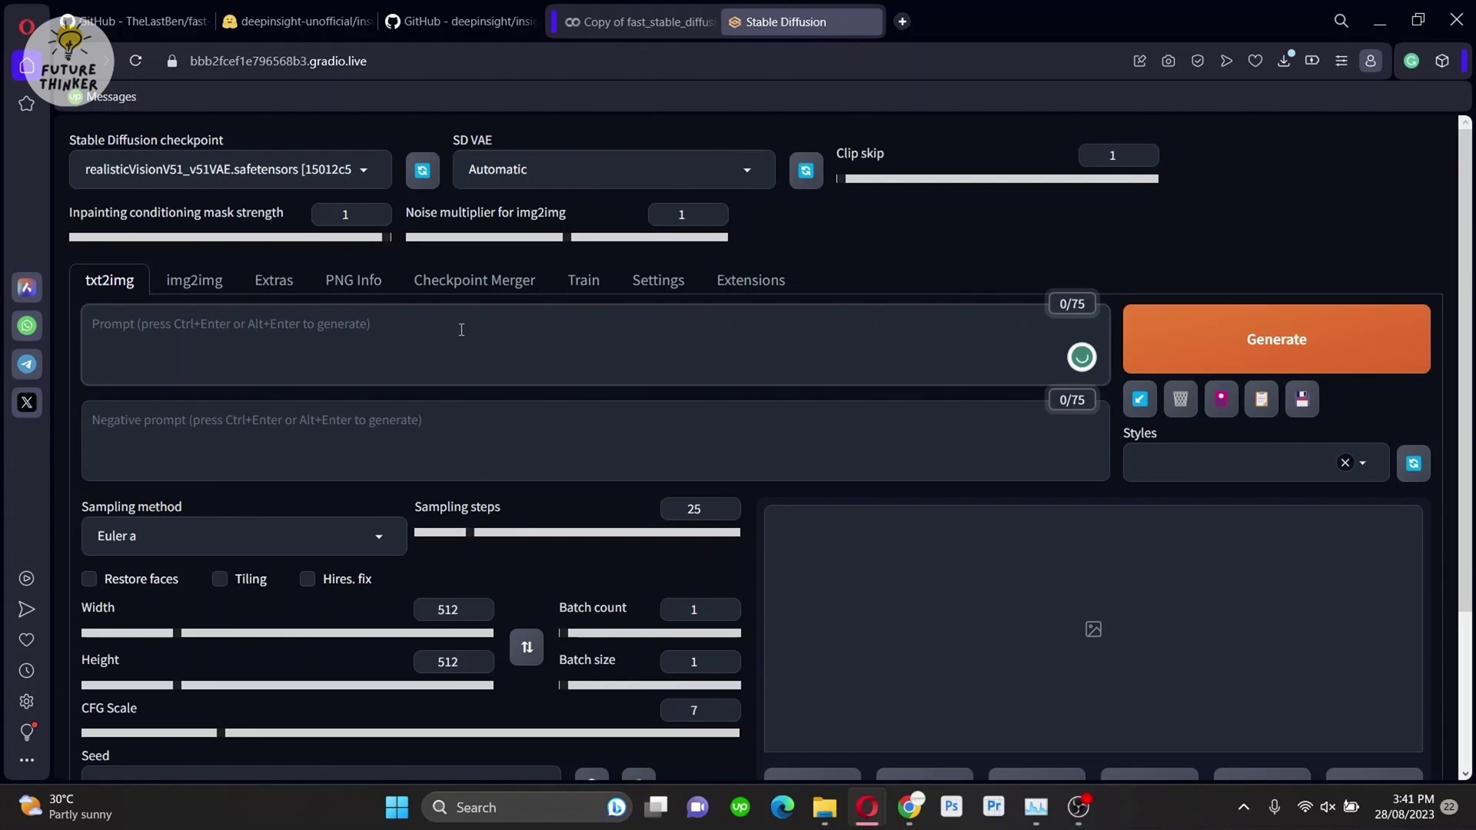
type("beauti")
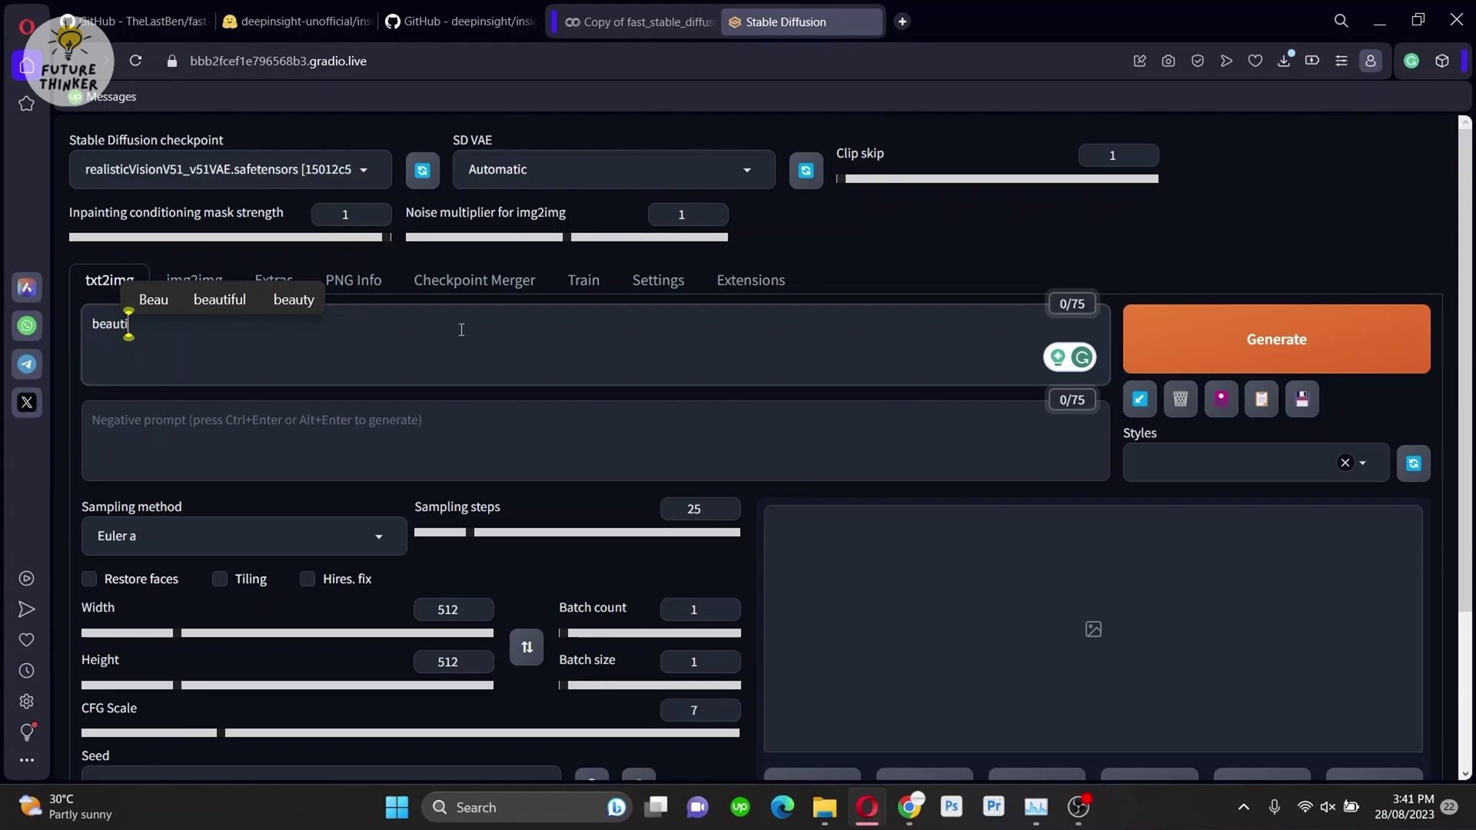
type("ful mod")
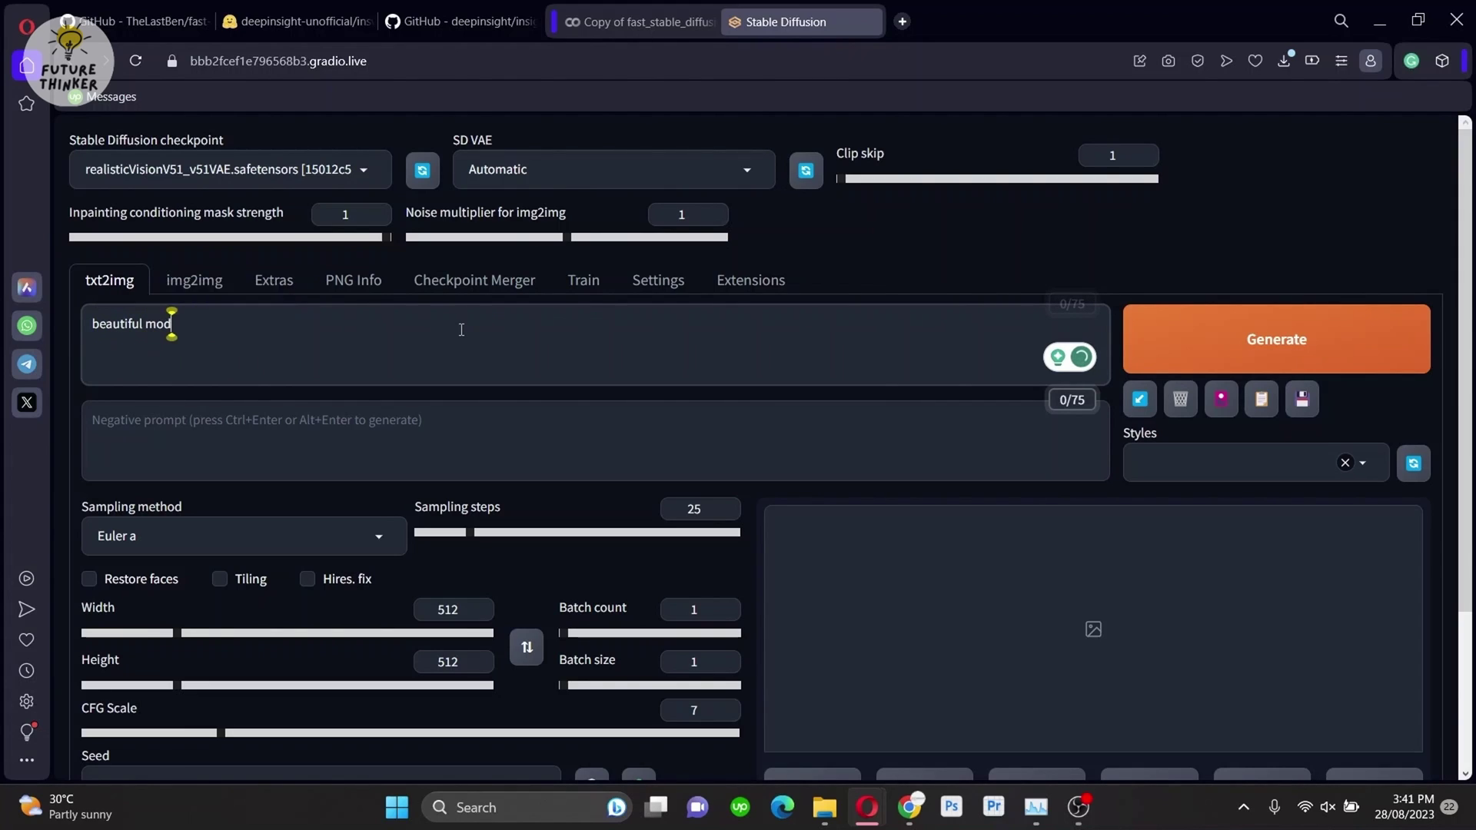
type("el,")
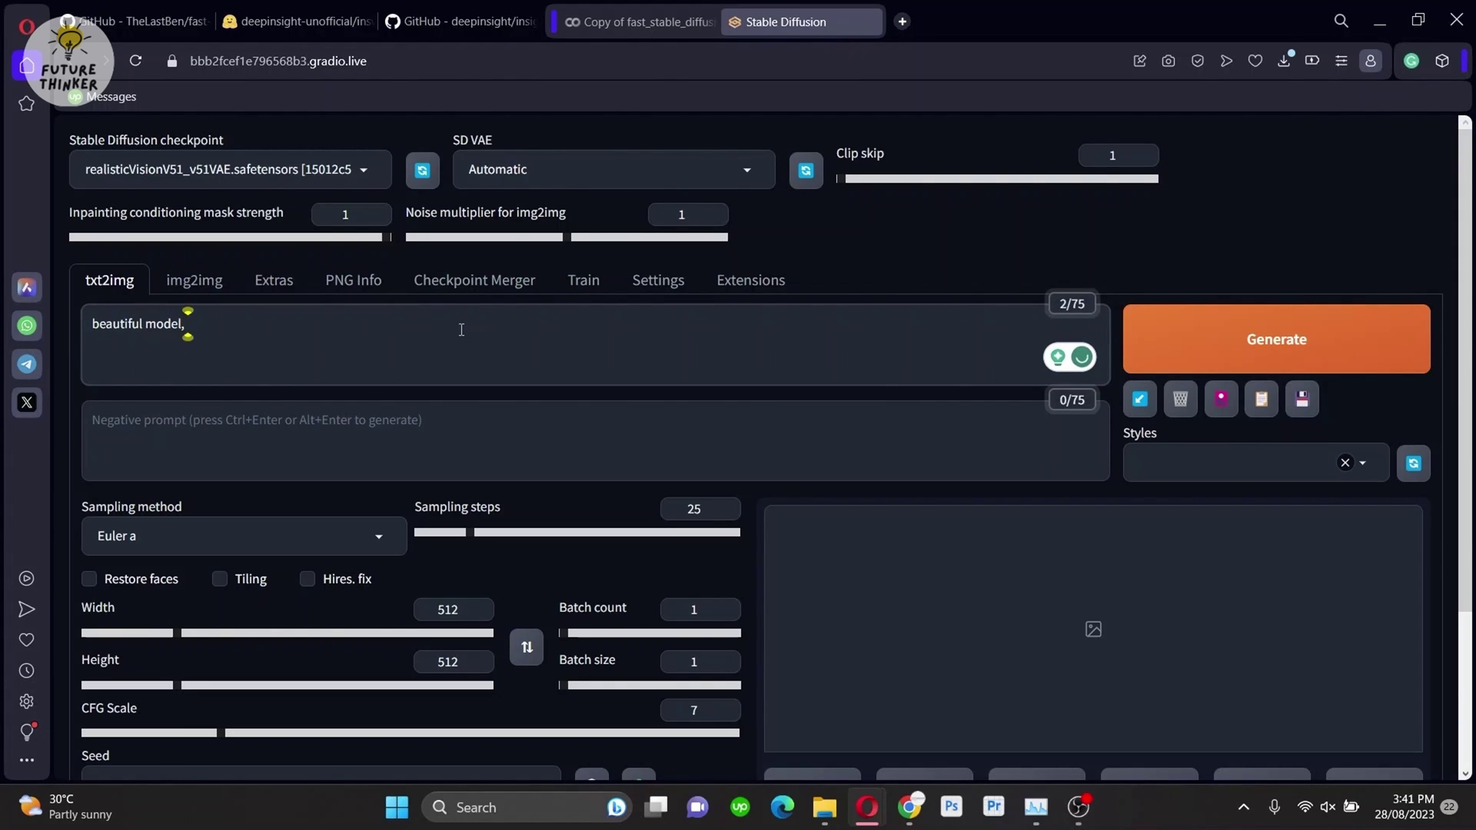
type(" master")
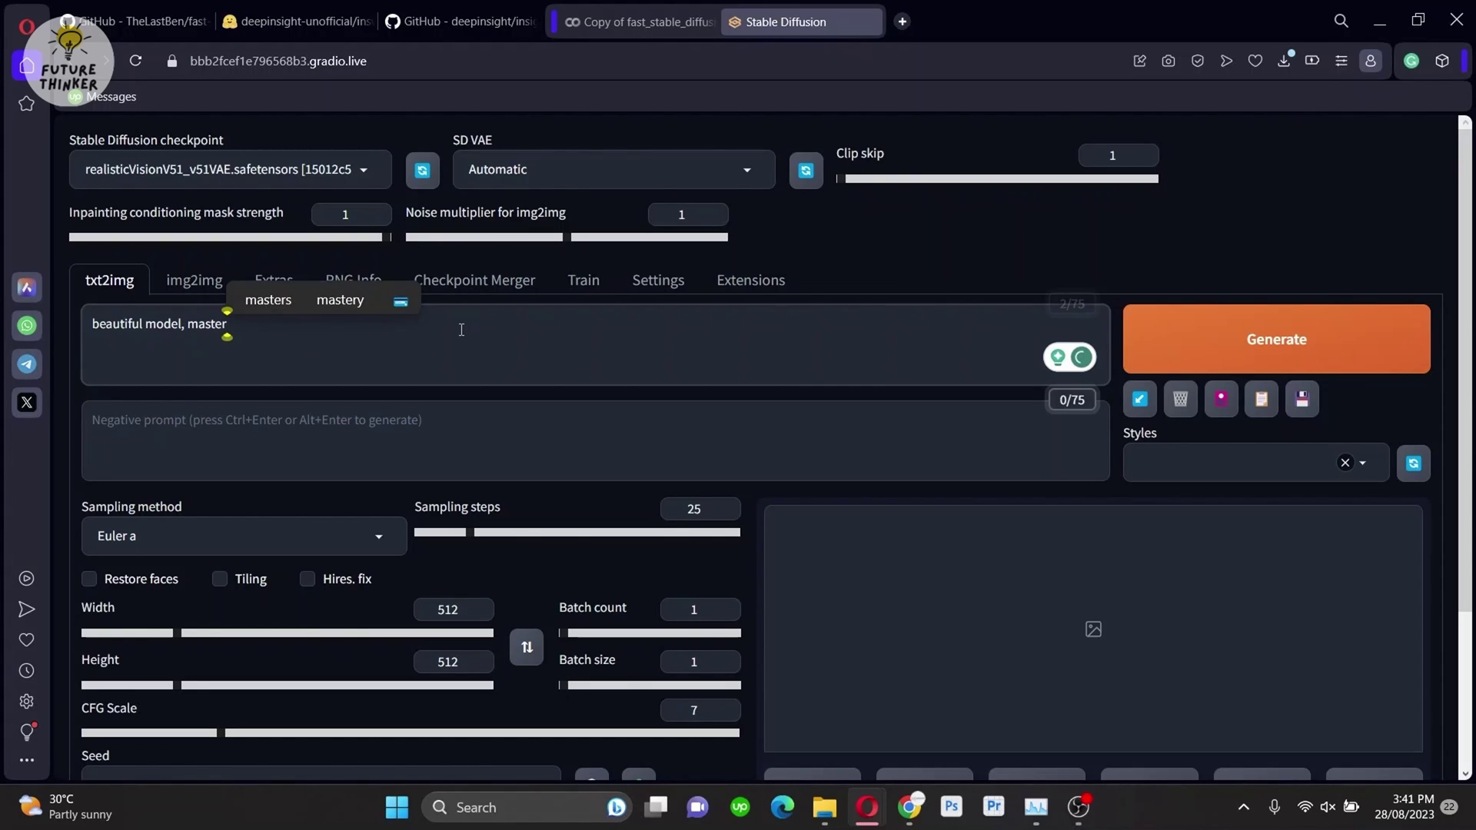
type("piece")
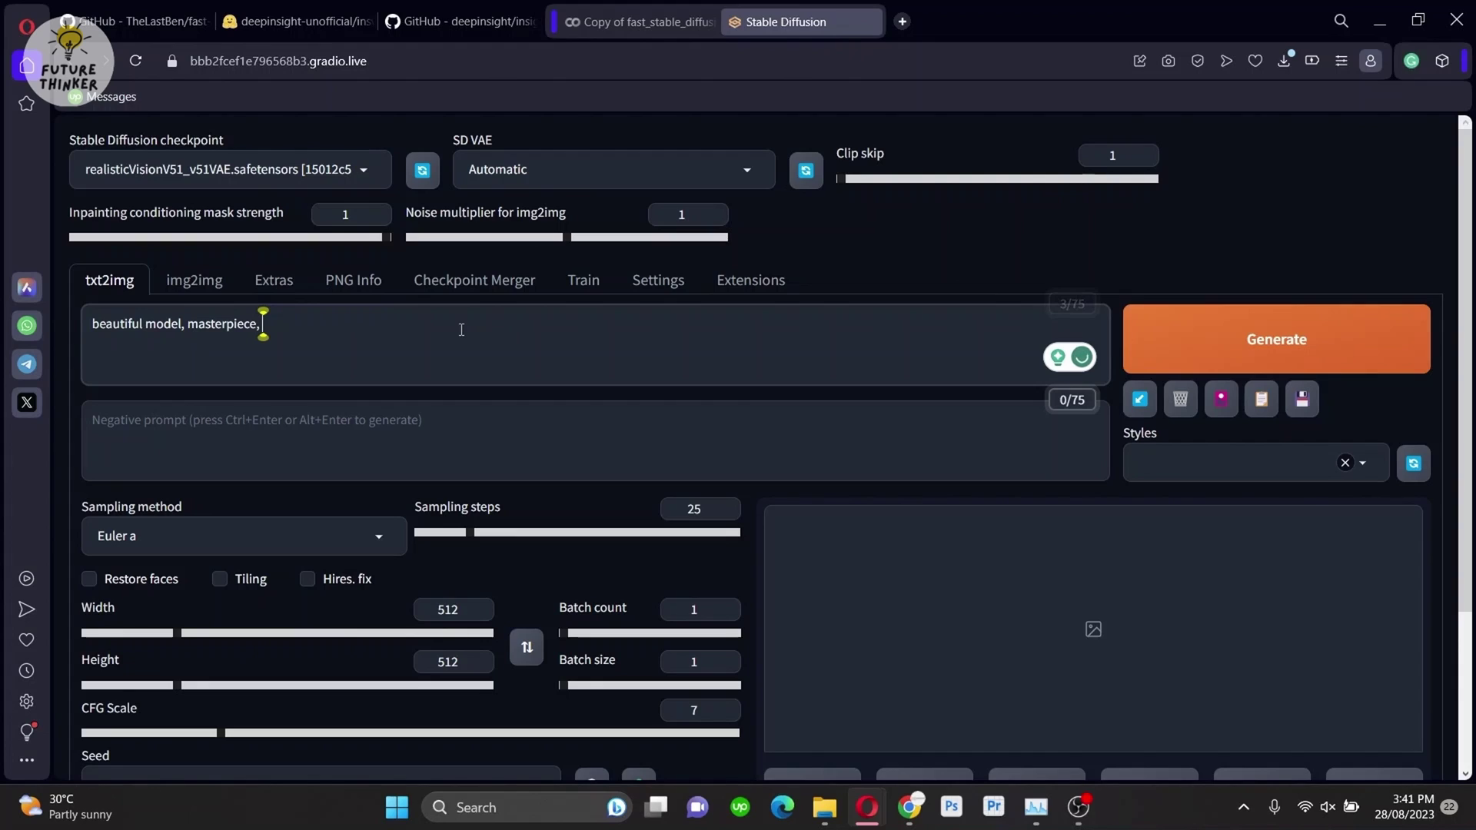
type(", mode")
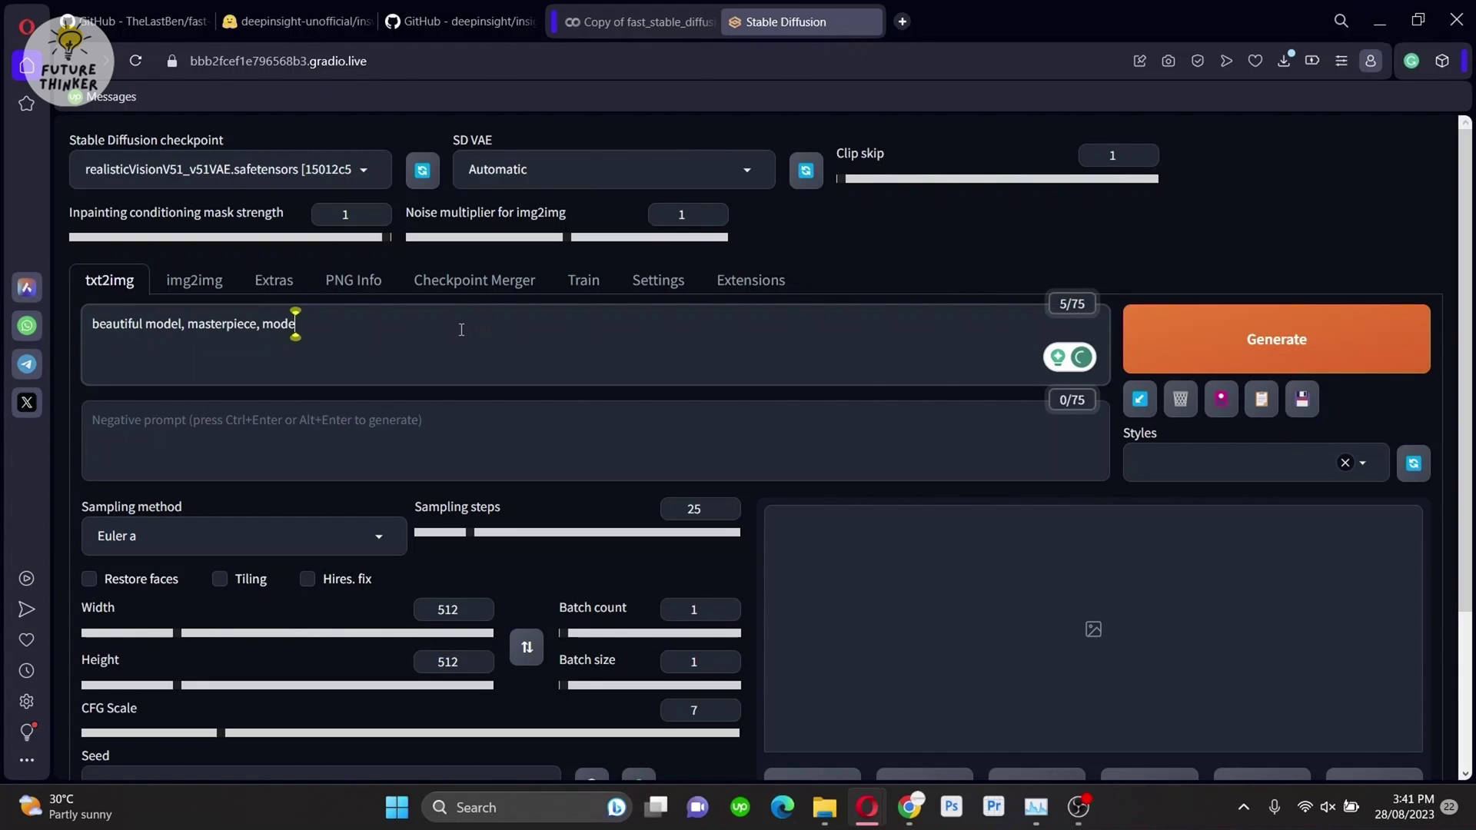
type("rn dress,")
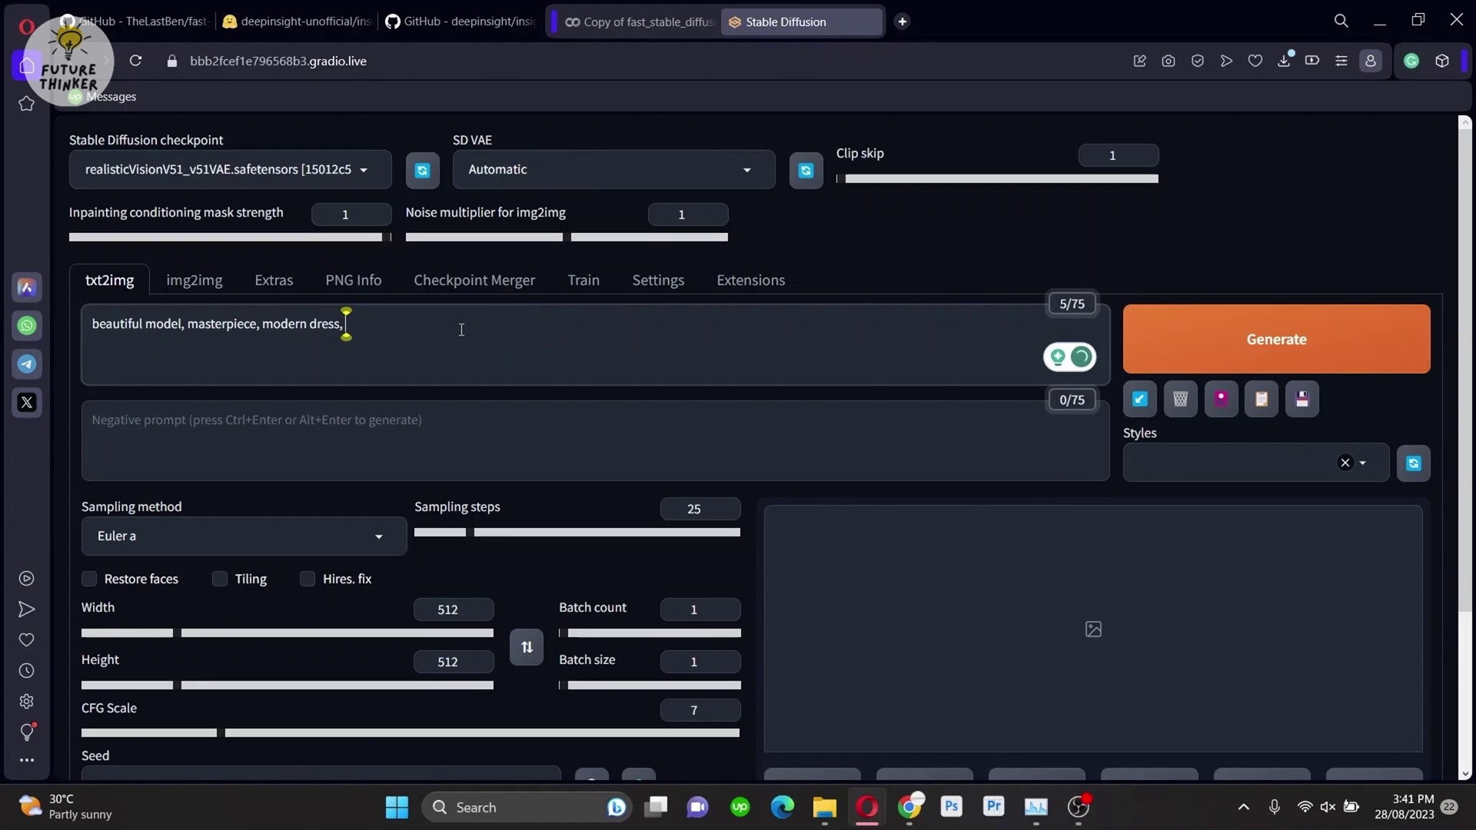
type(" model pose, ultra sharp,")
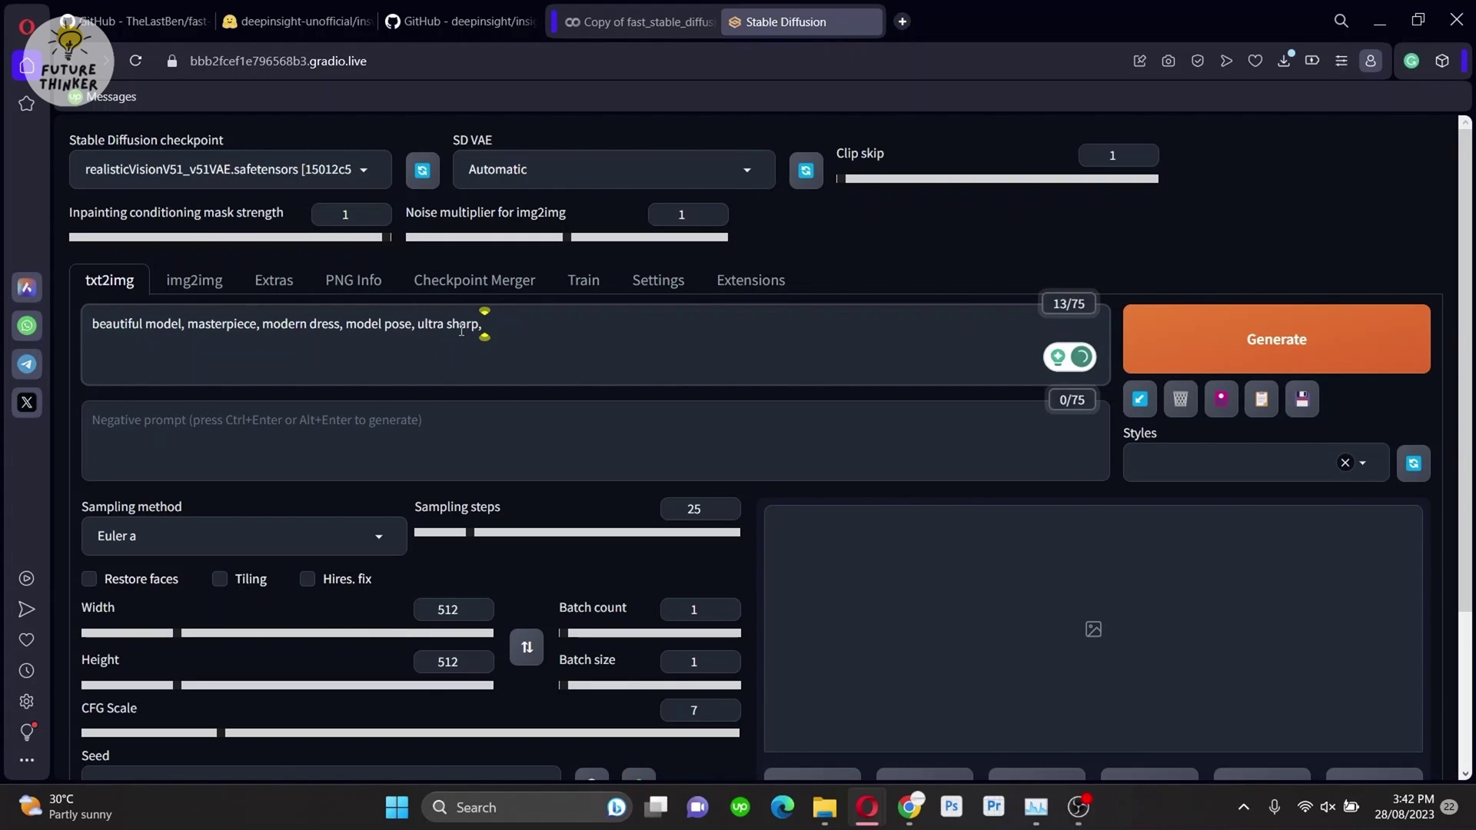
type(" raw p")
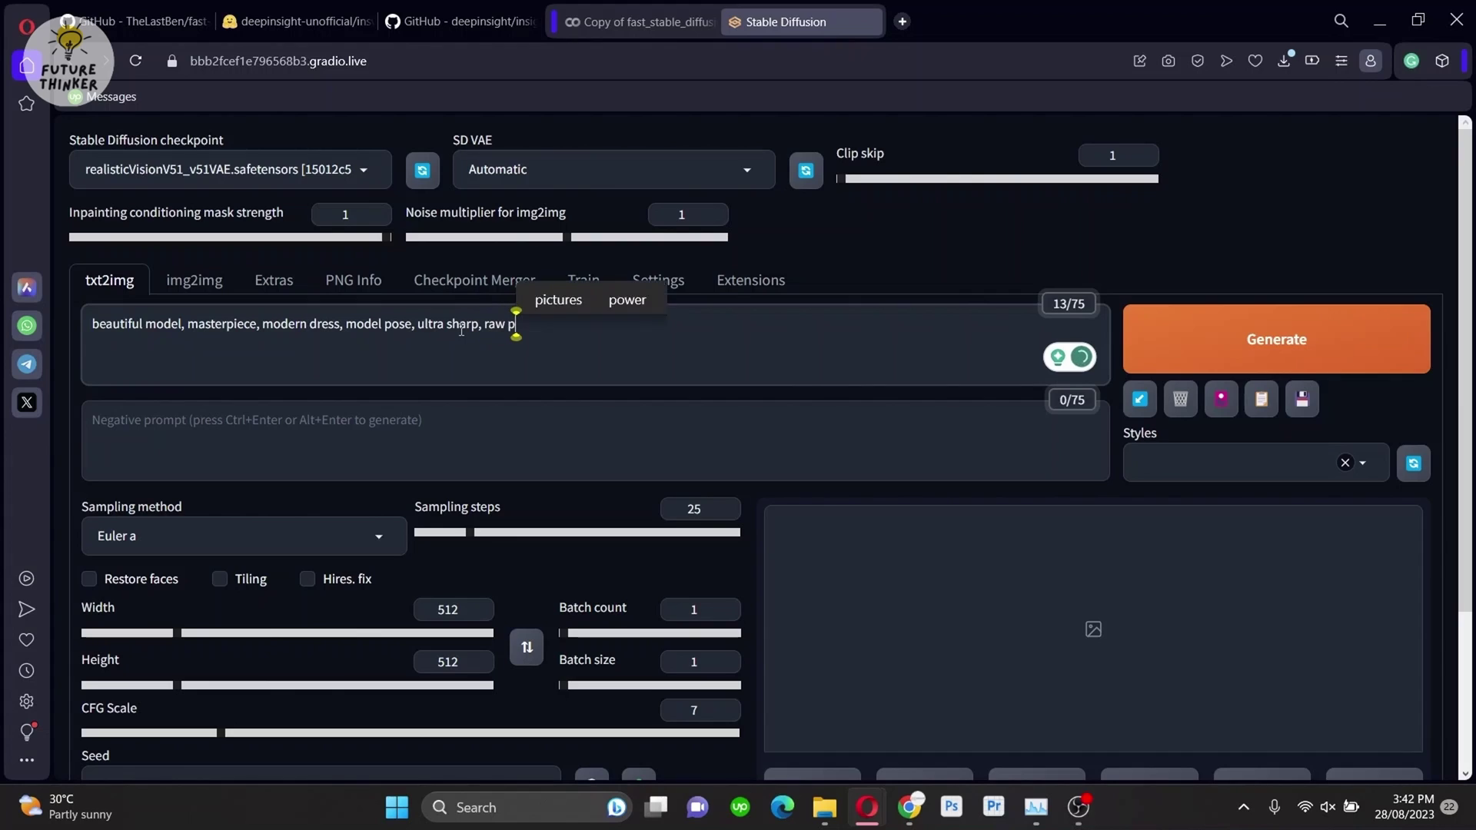
type("hoto, 85mm lens,")
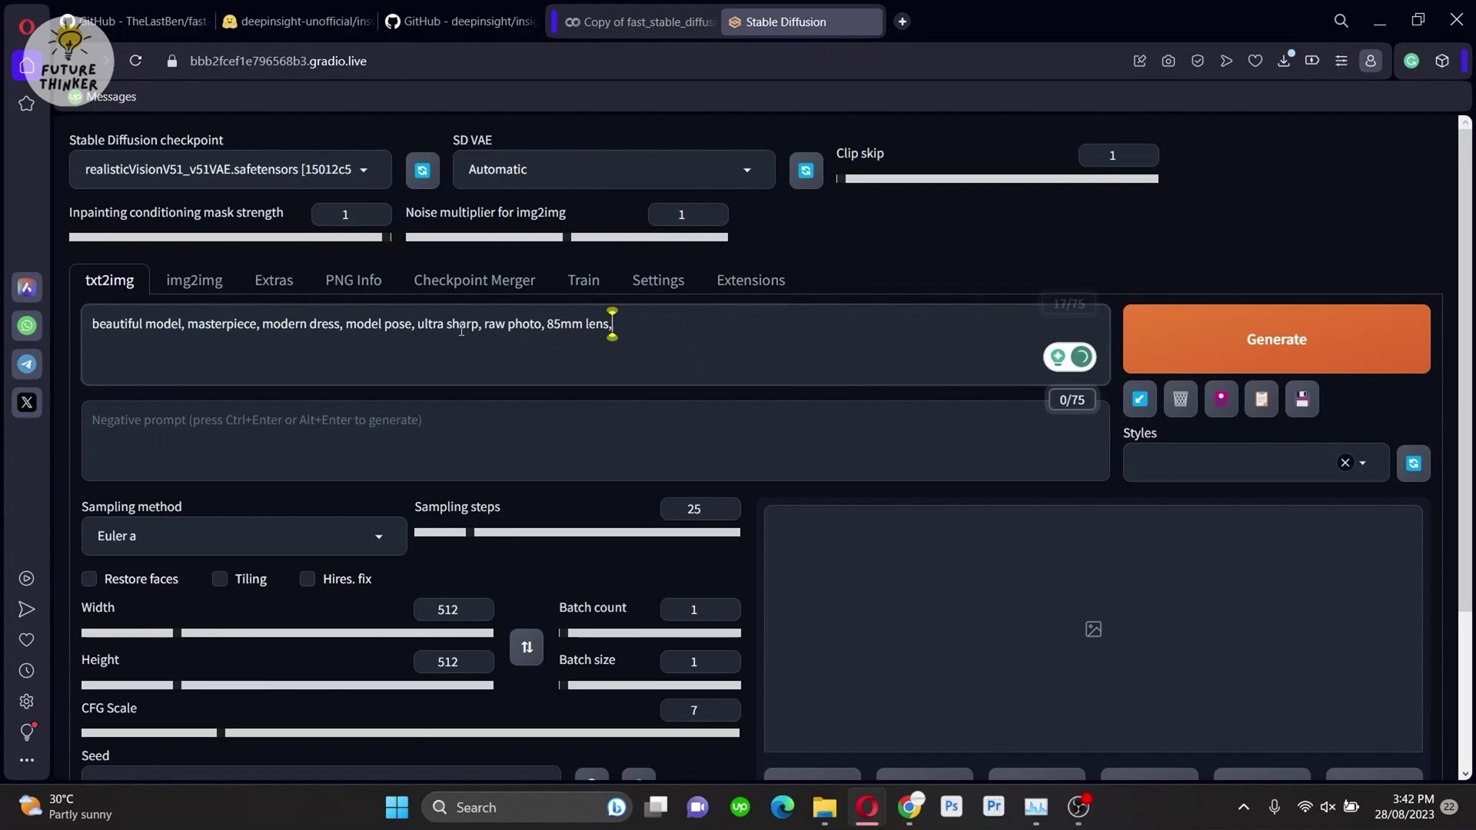
type(" sharp, detailed,")
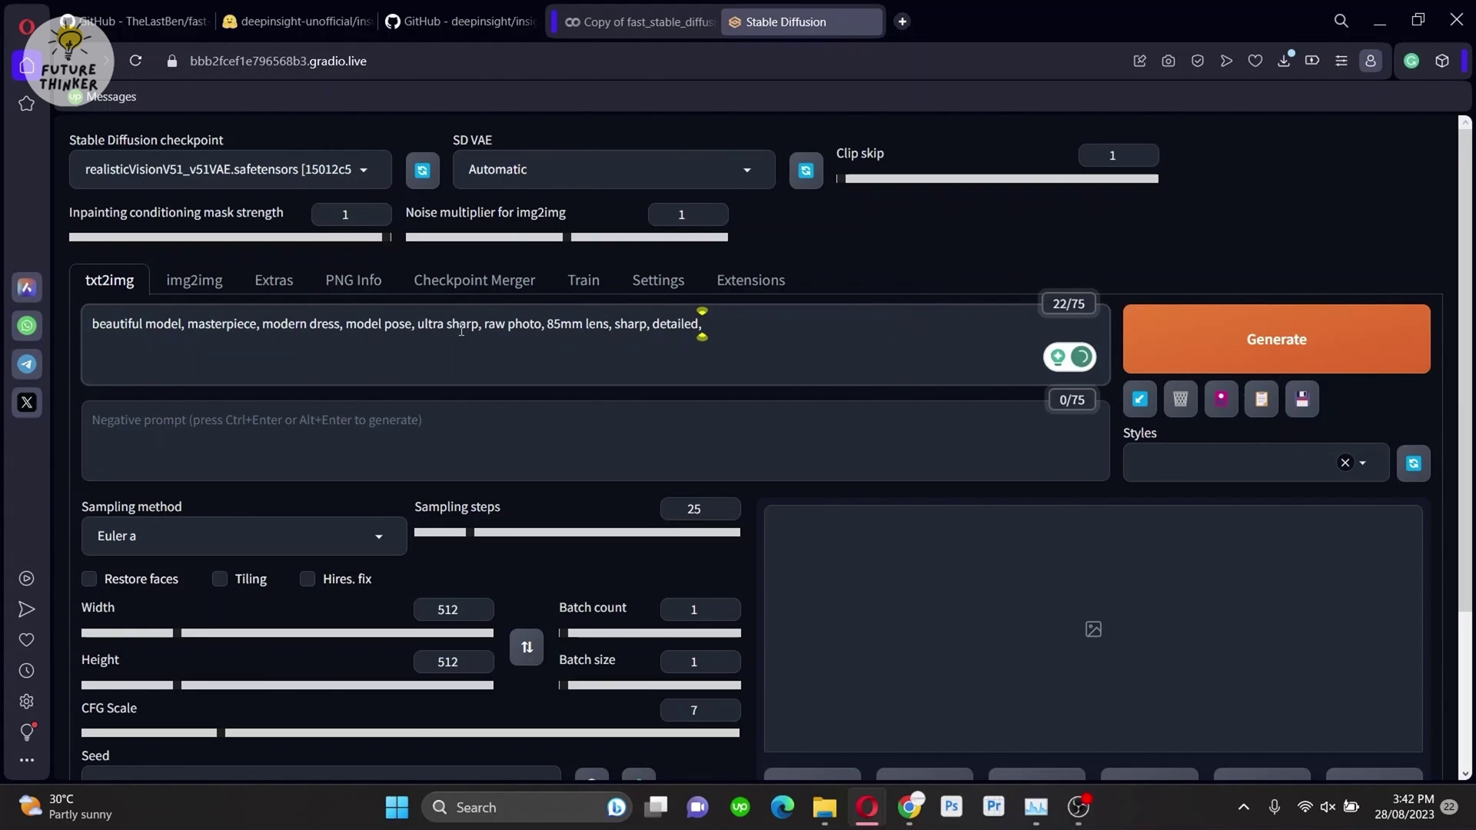
left_click(435, 433)
Step: Enter negative prompt 'ugly, nude, naked, blur, extra hands, ugly eyes', set batch count 12, and generate
type("ugly, nude,")
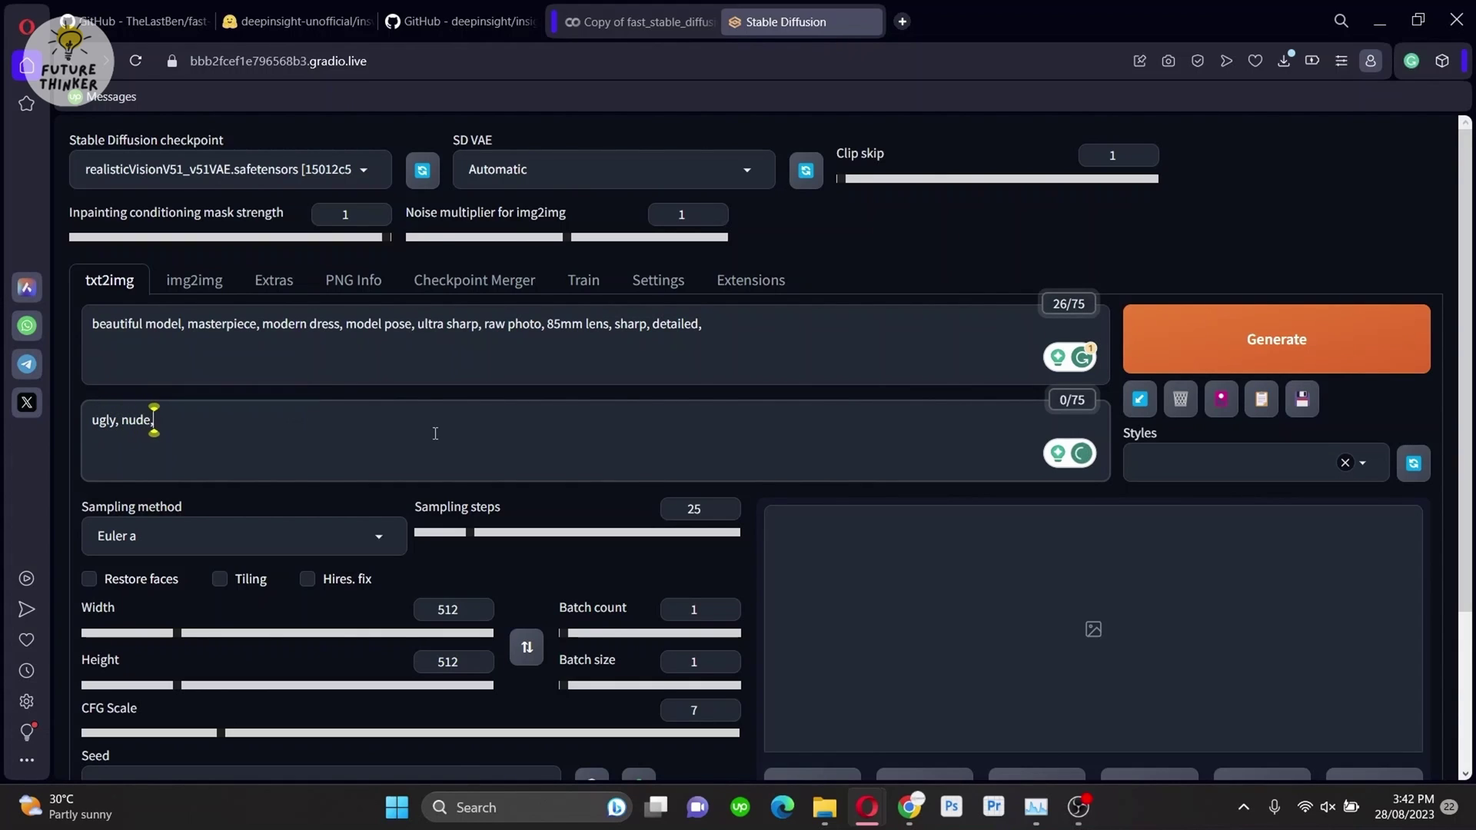
type(" naked, blur, extr")
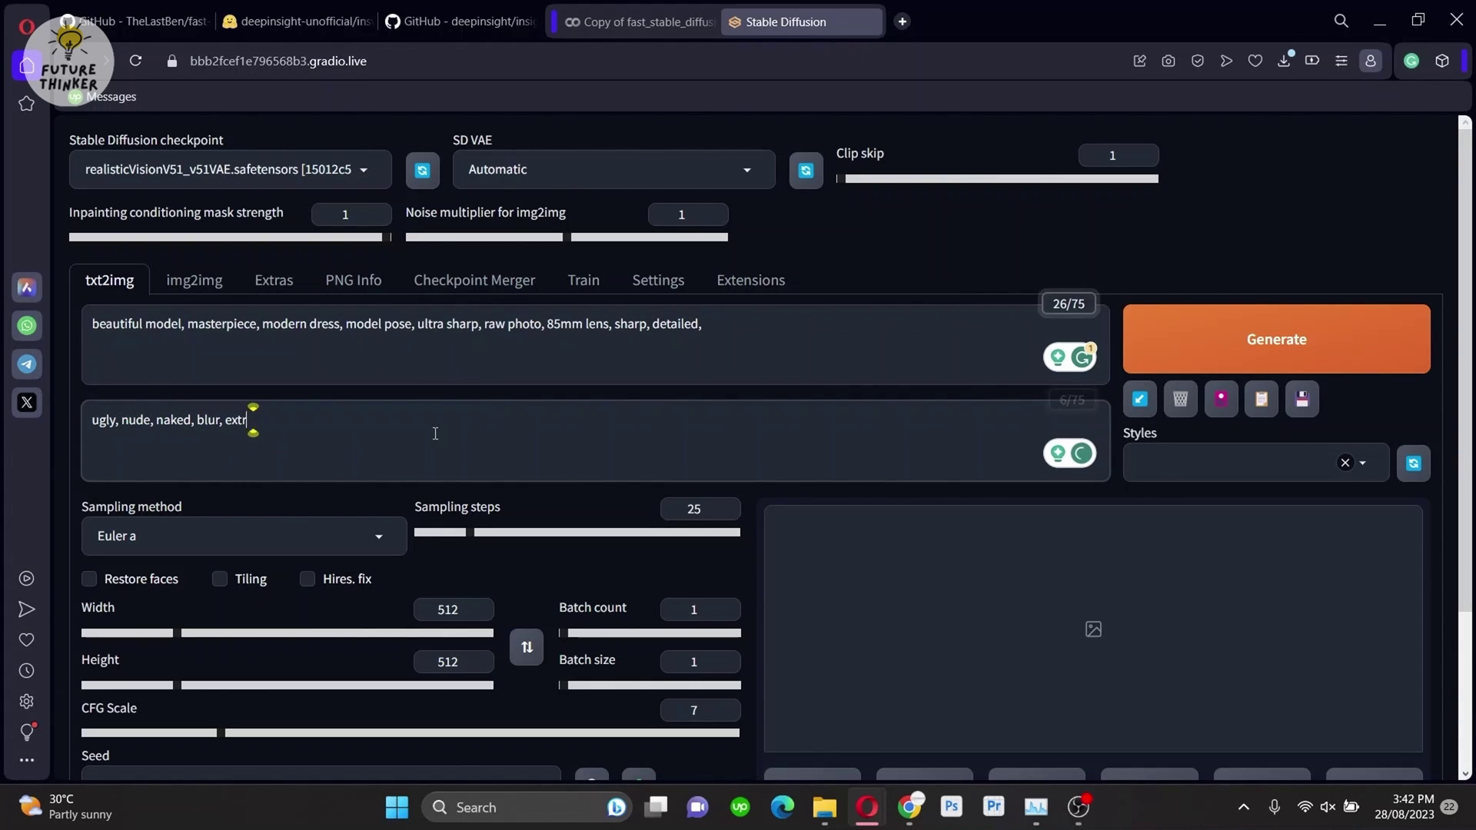
type("a hands, ugly eyes,")
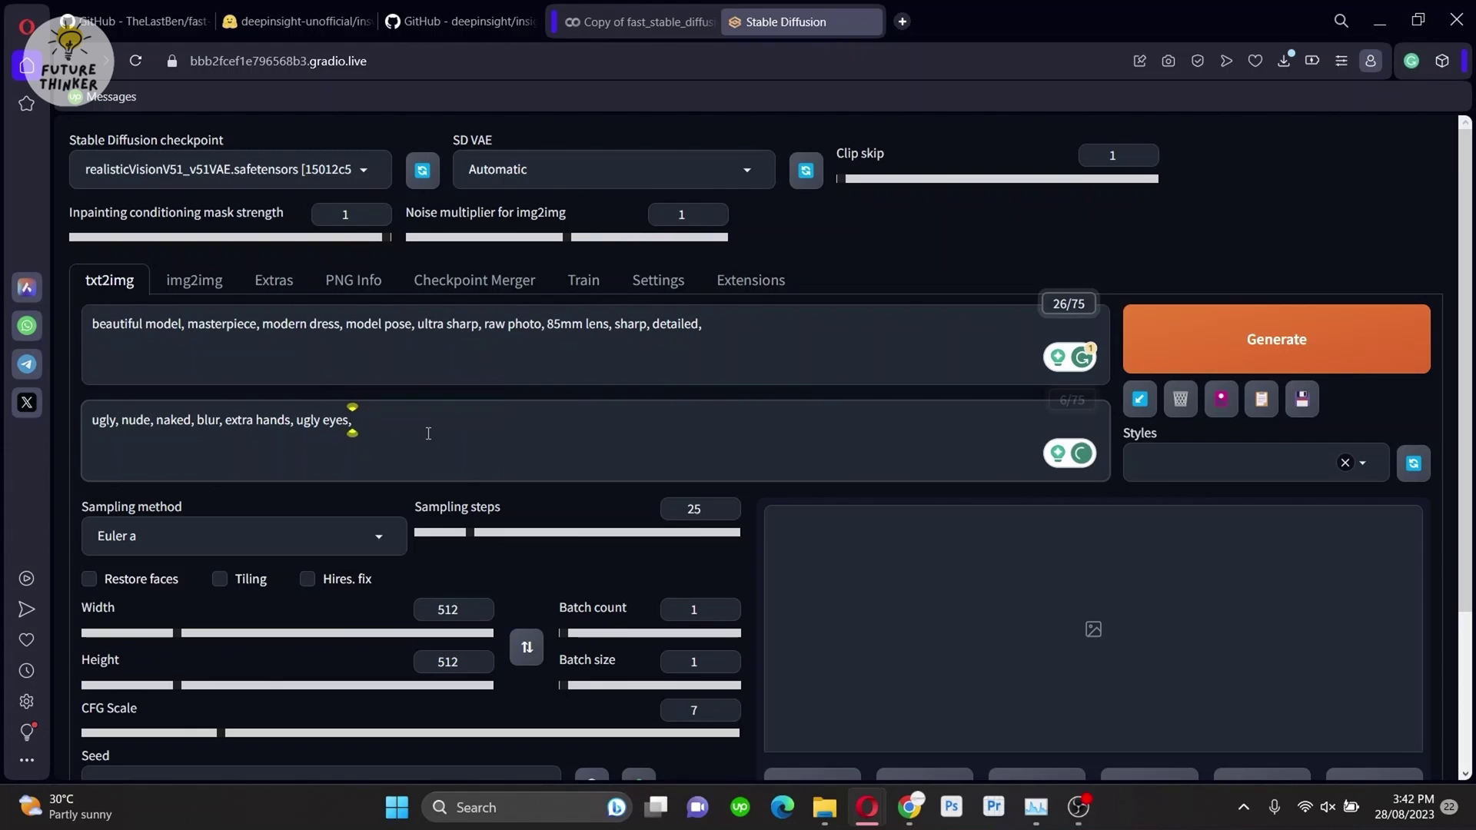
left_click_drag(560, 633, 587, 635)
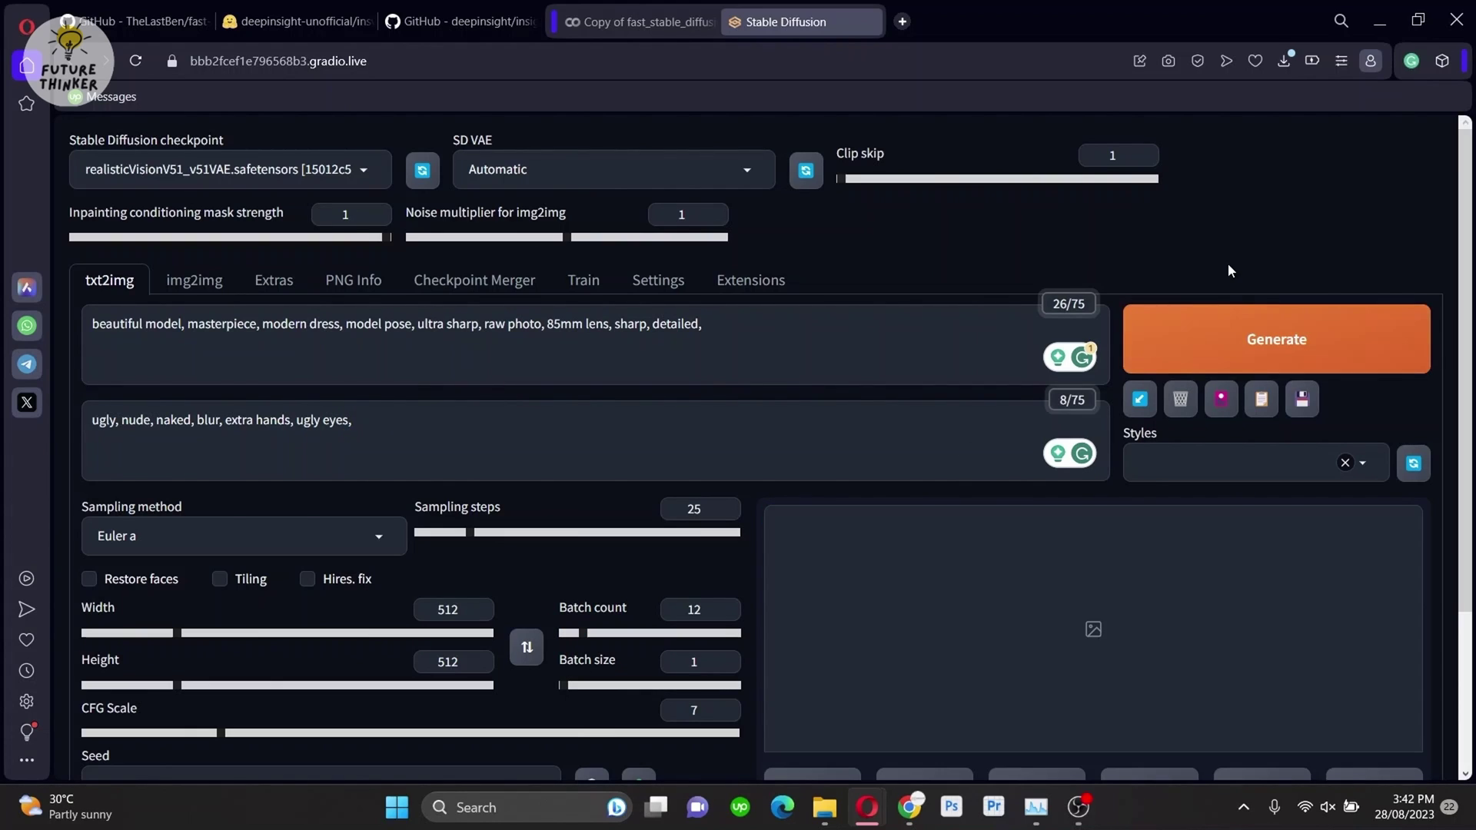
left_click(1255, 332)
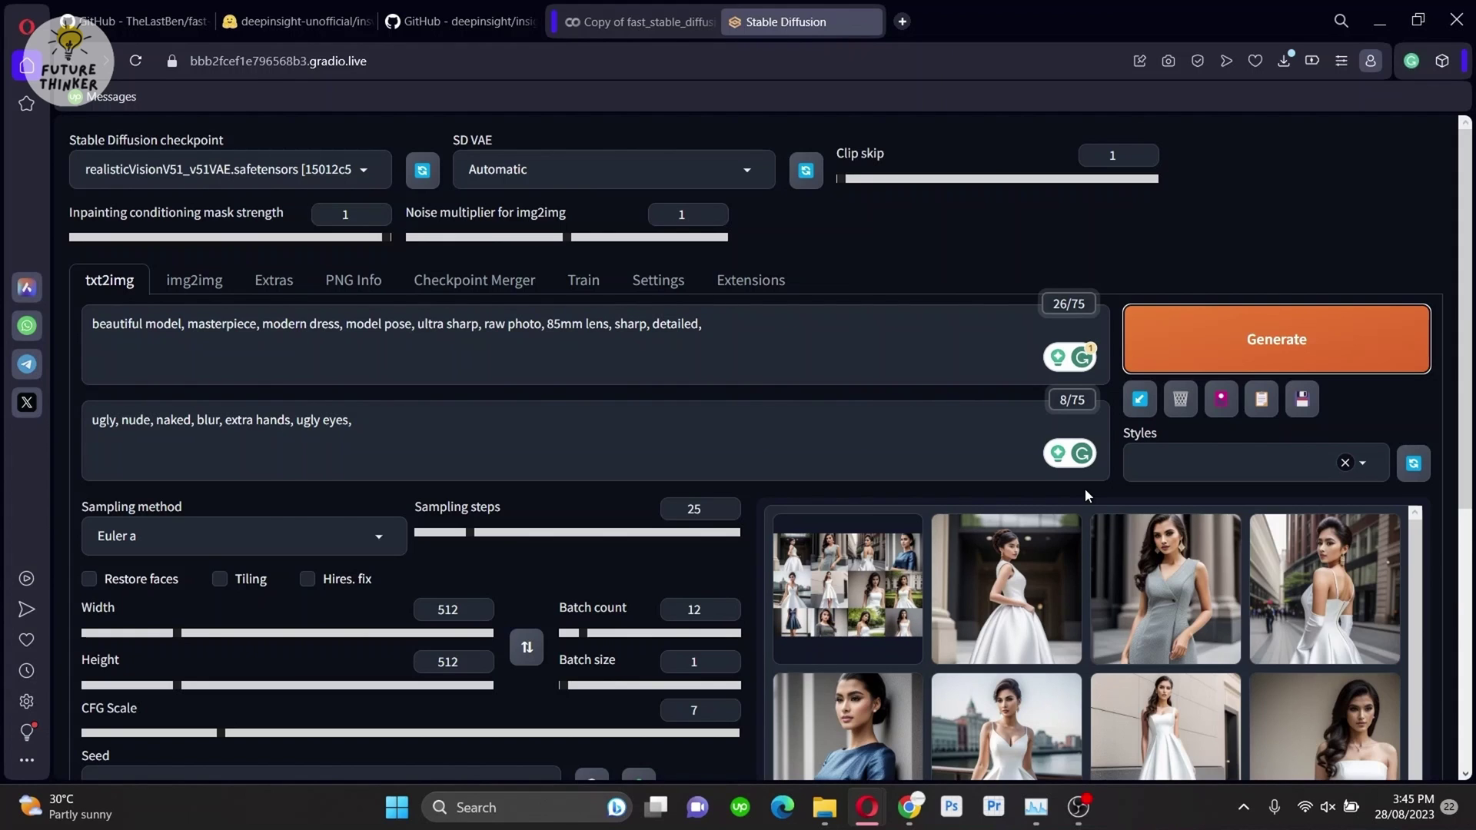
scroll(1087, 400, "down", 5)
scroll(1087, 311, "up", 5)
left_click(1150, 550)
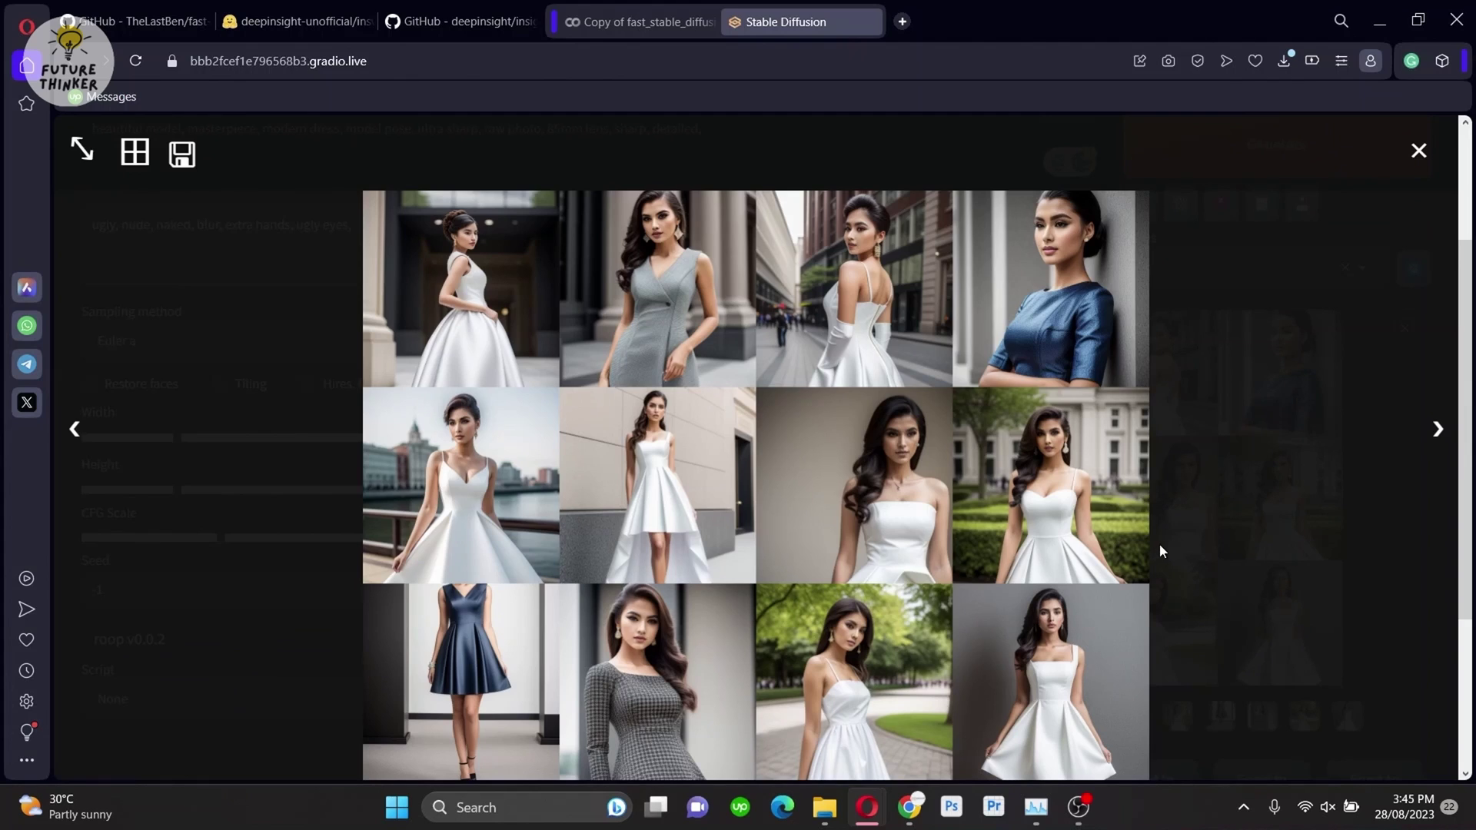
scroll(1171, 549, "up", 2)
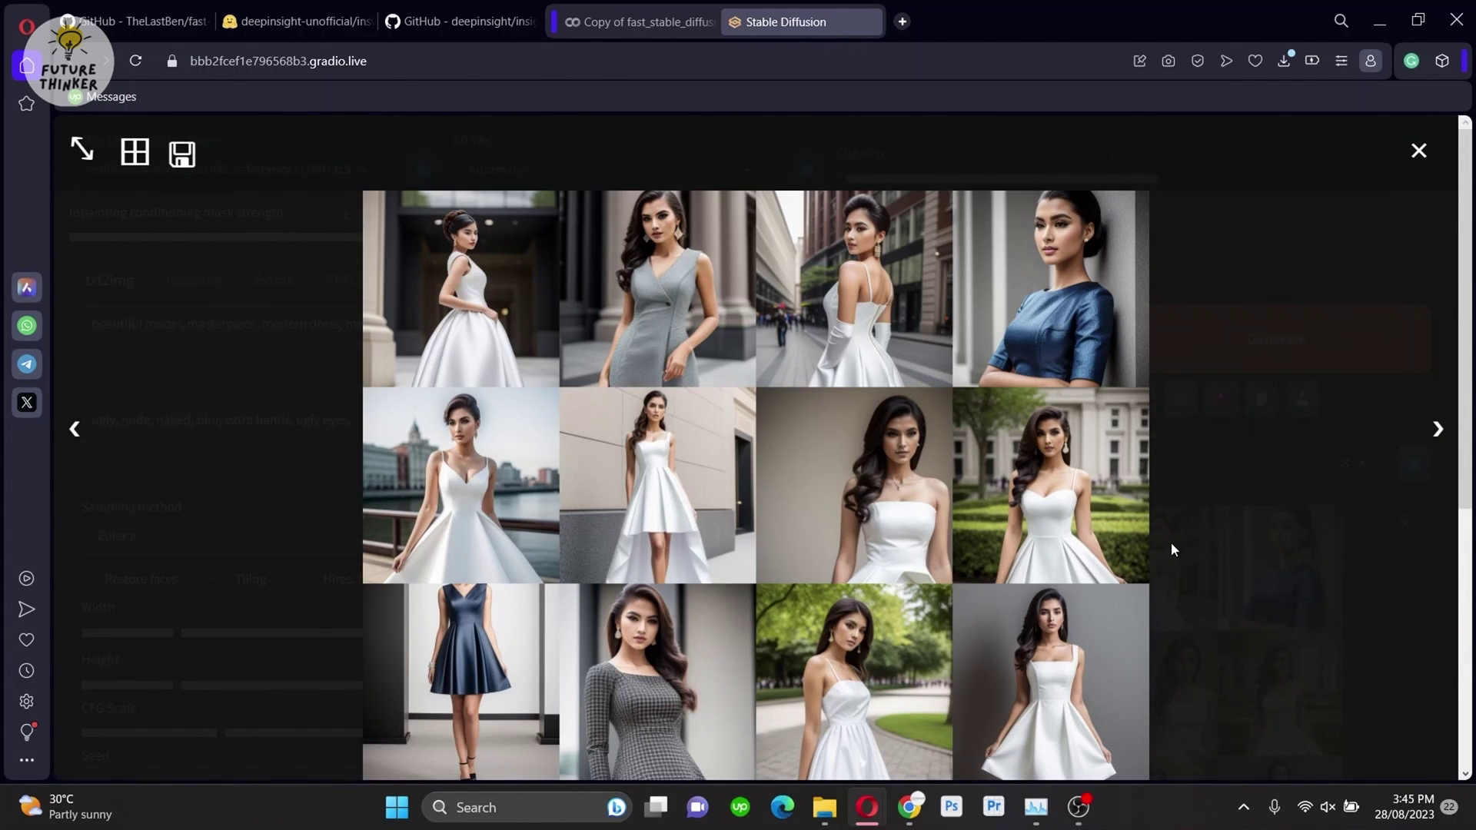
left_click(1419, 154)
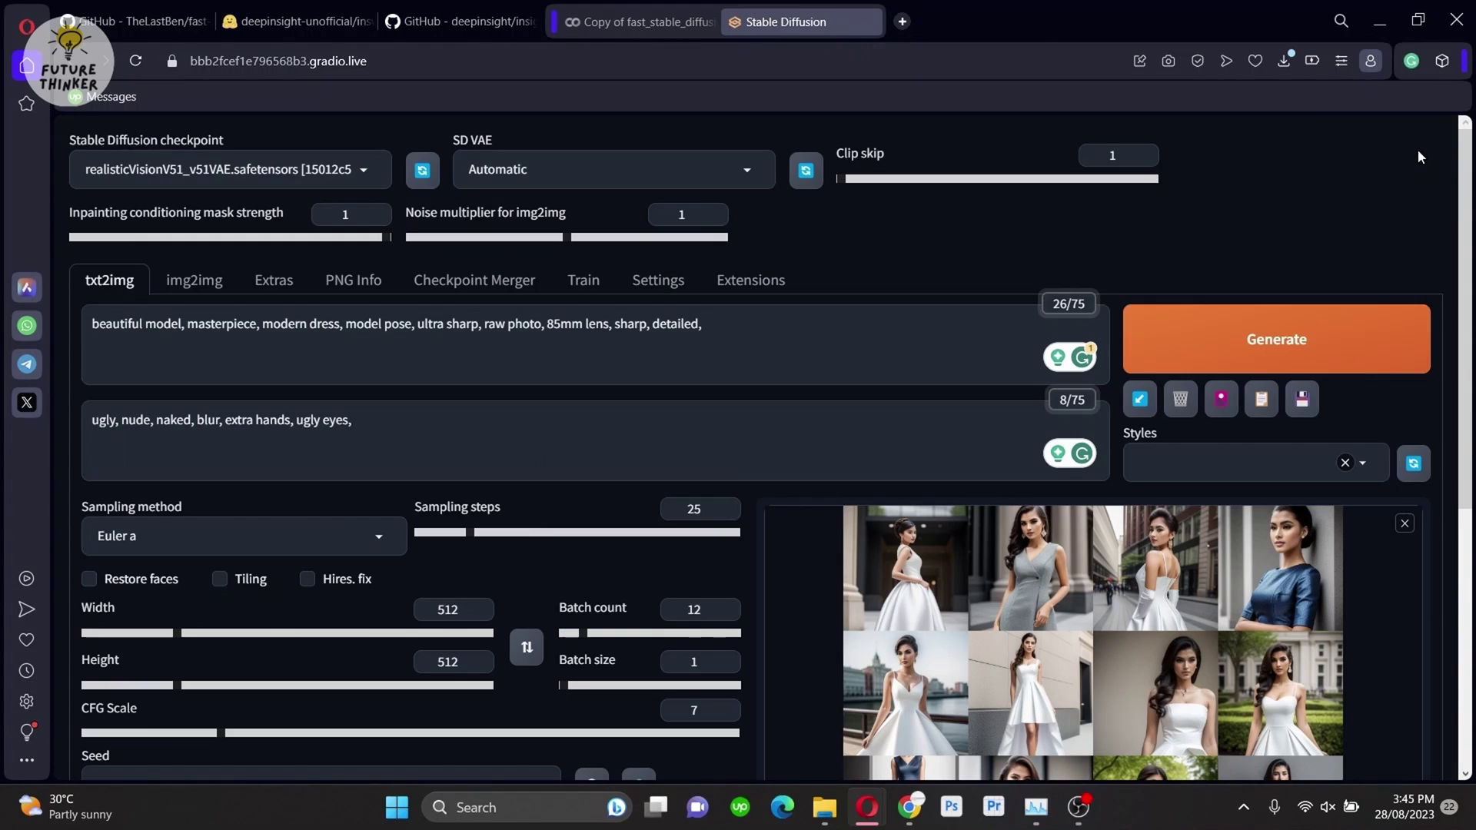
scroll(1391, 537, "down", 3)
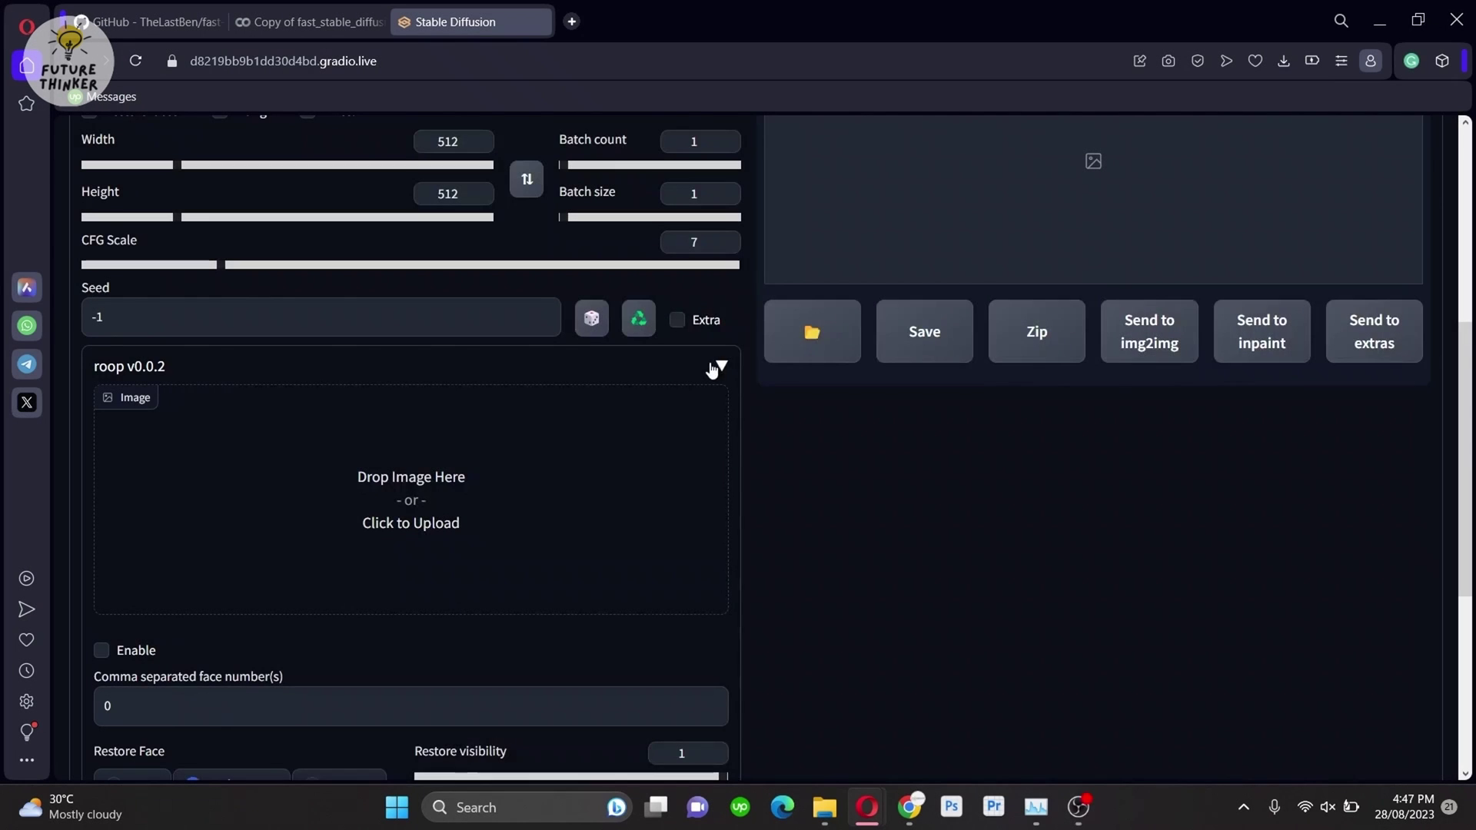
Step: Select the main and negative prompts, undoing a paste so the negative prompt stays unchanged
scroll(790, 419, "up", 5)
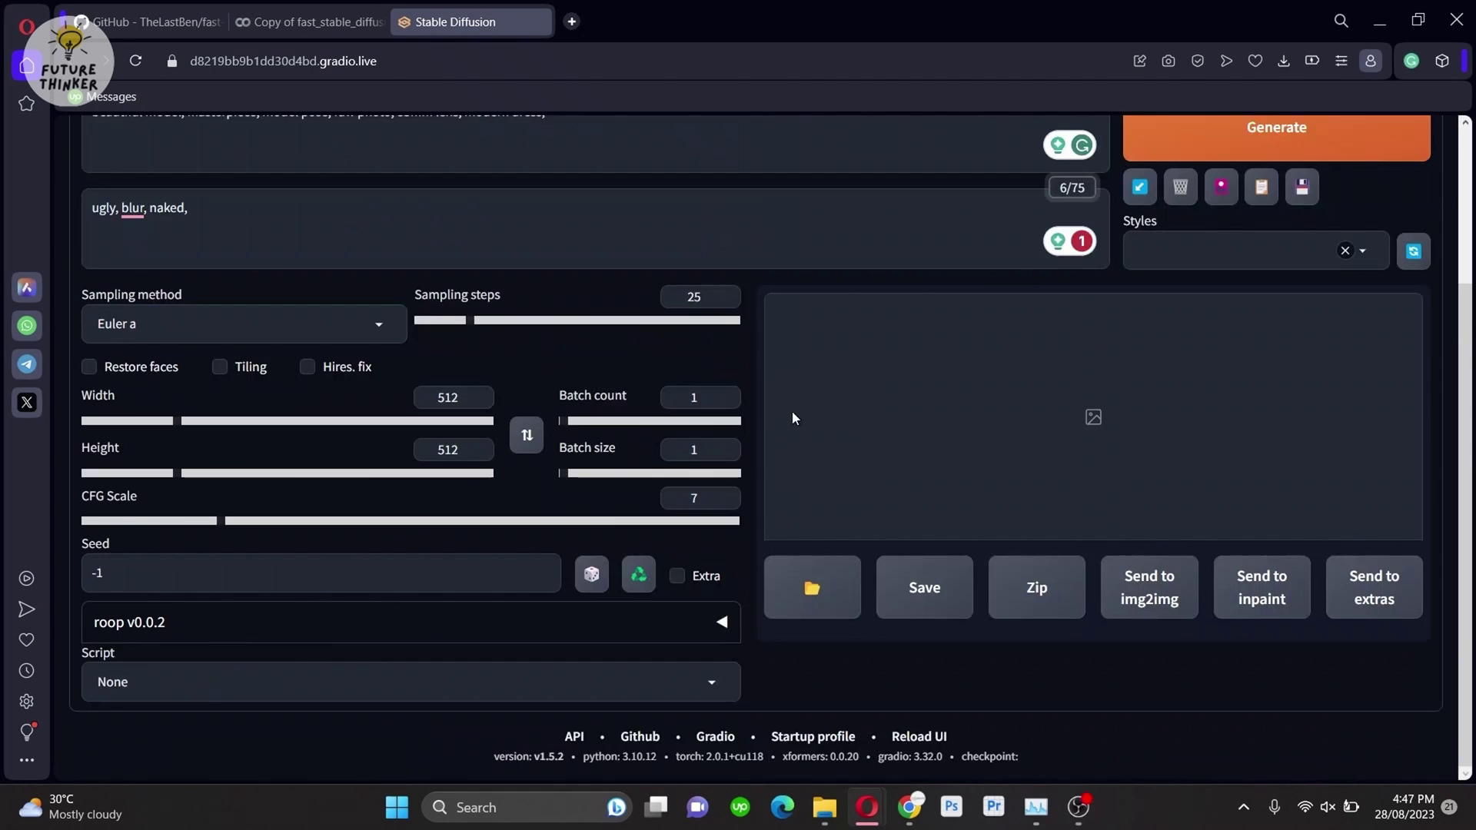
left_click(623, 349)
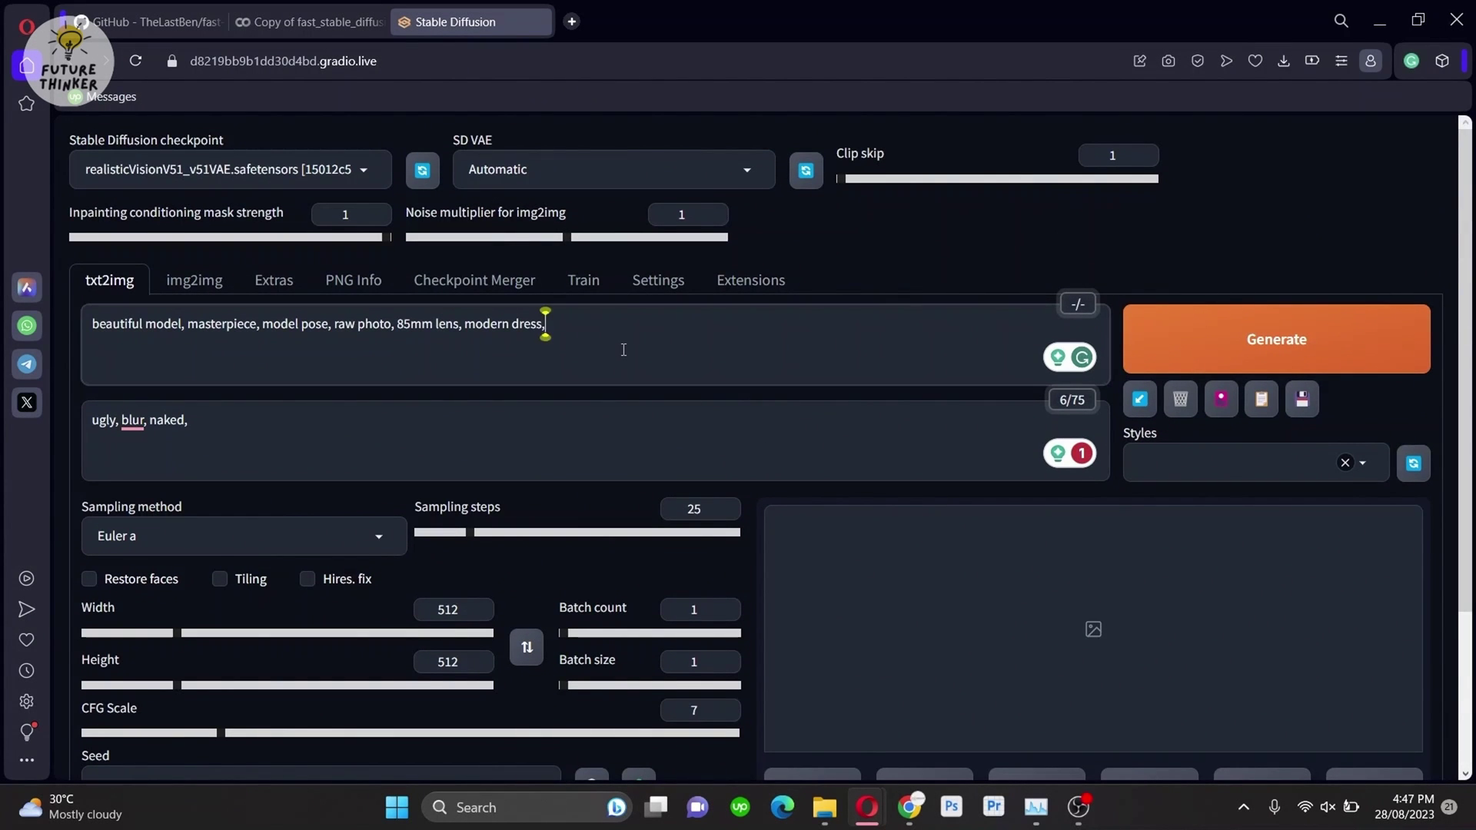
key("ctrl+a")
key("ctrl+c")
left_click(624, 348)
left_click(302, 428)
key("ctrl+a")
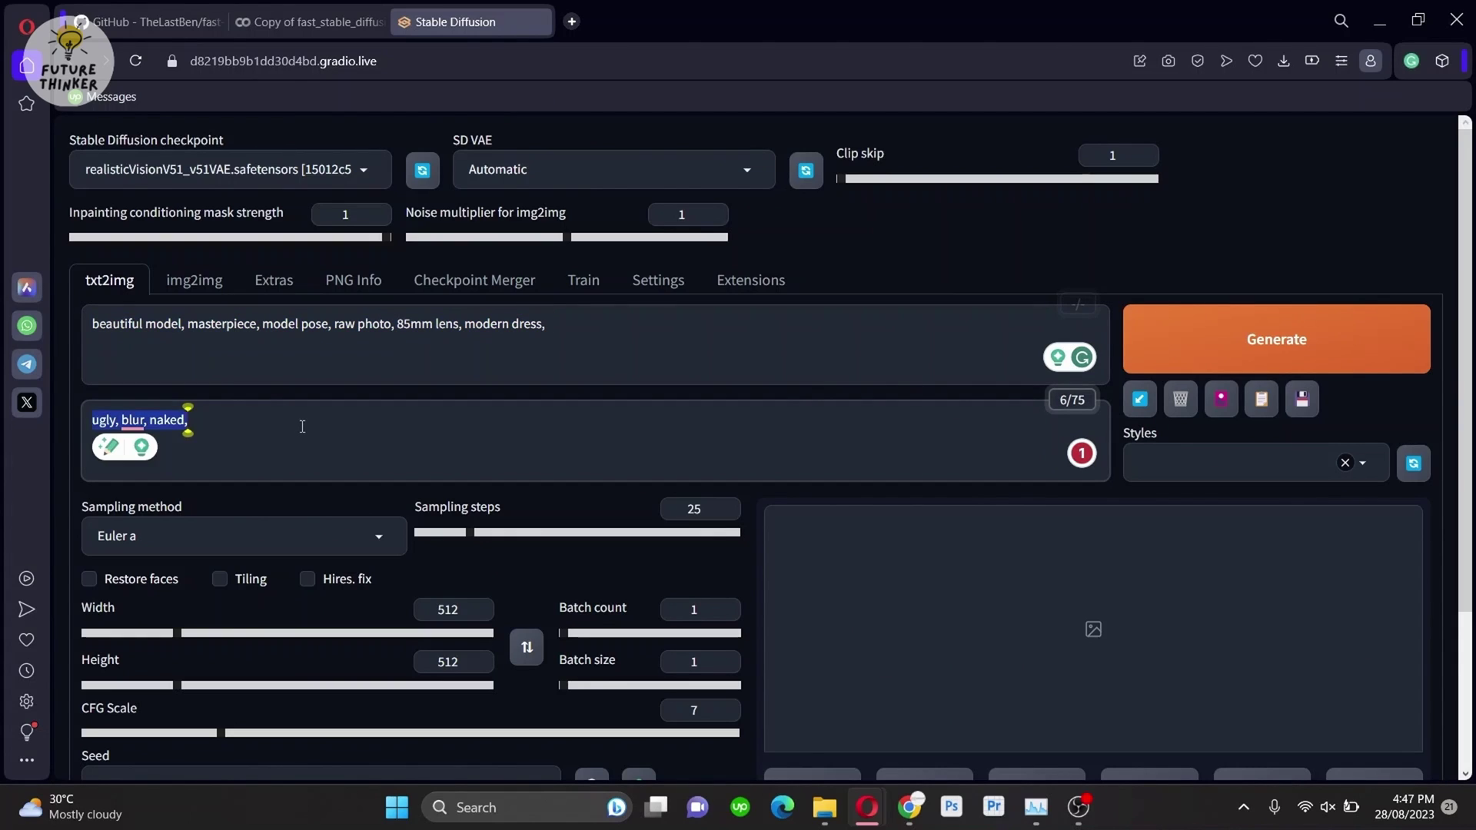
key("ctrl+v")
key("ctrl+z")
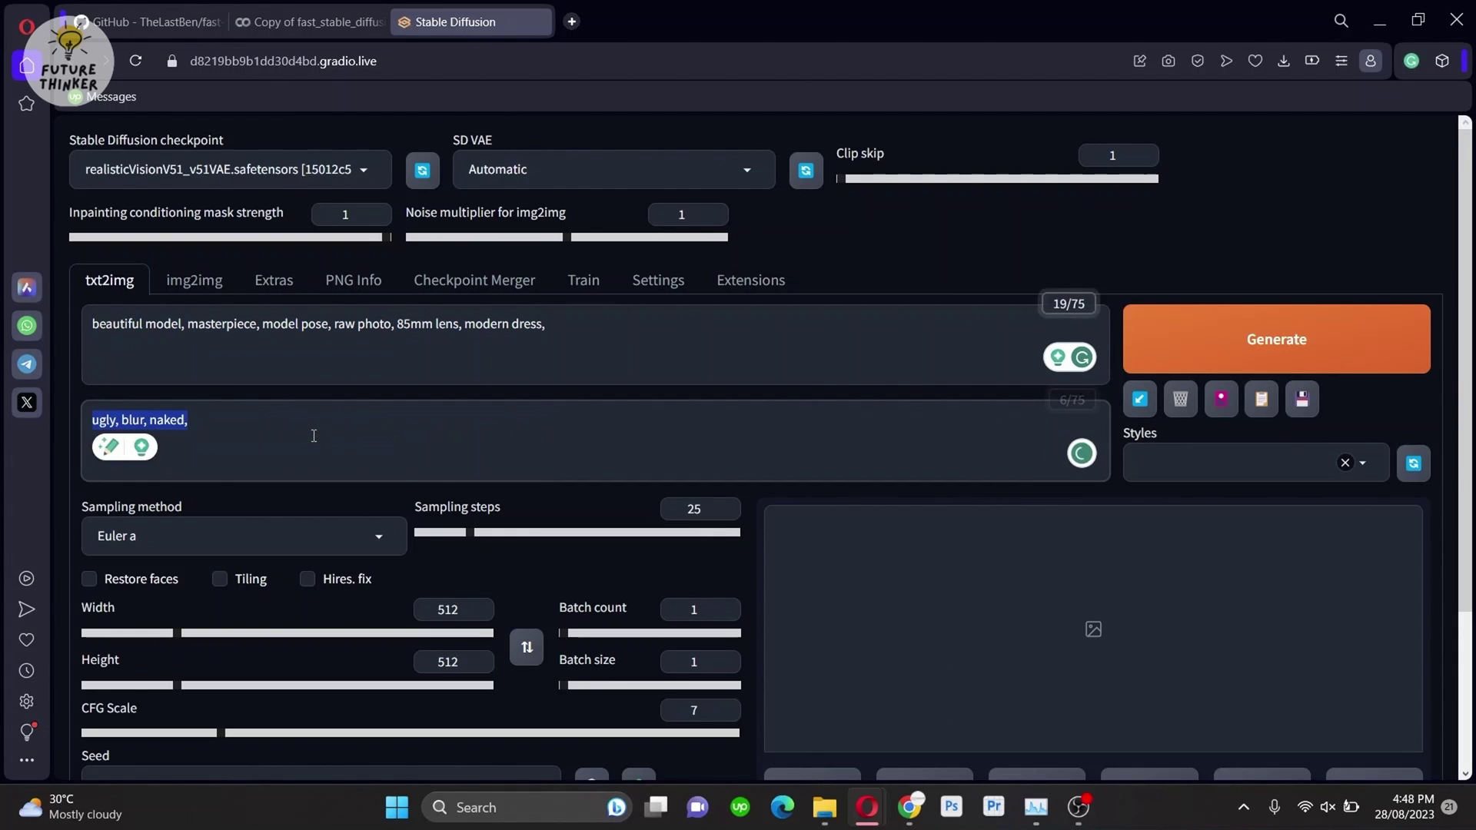
left_click(314, 436)
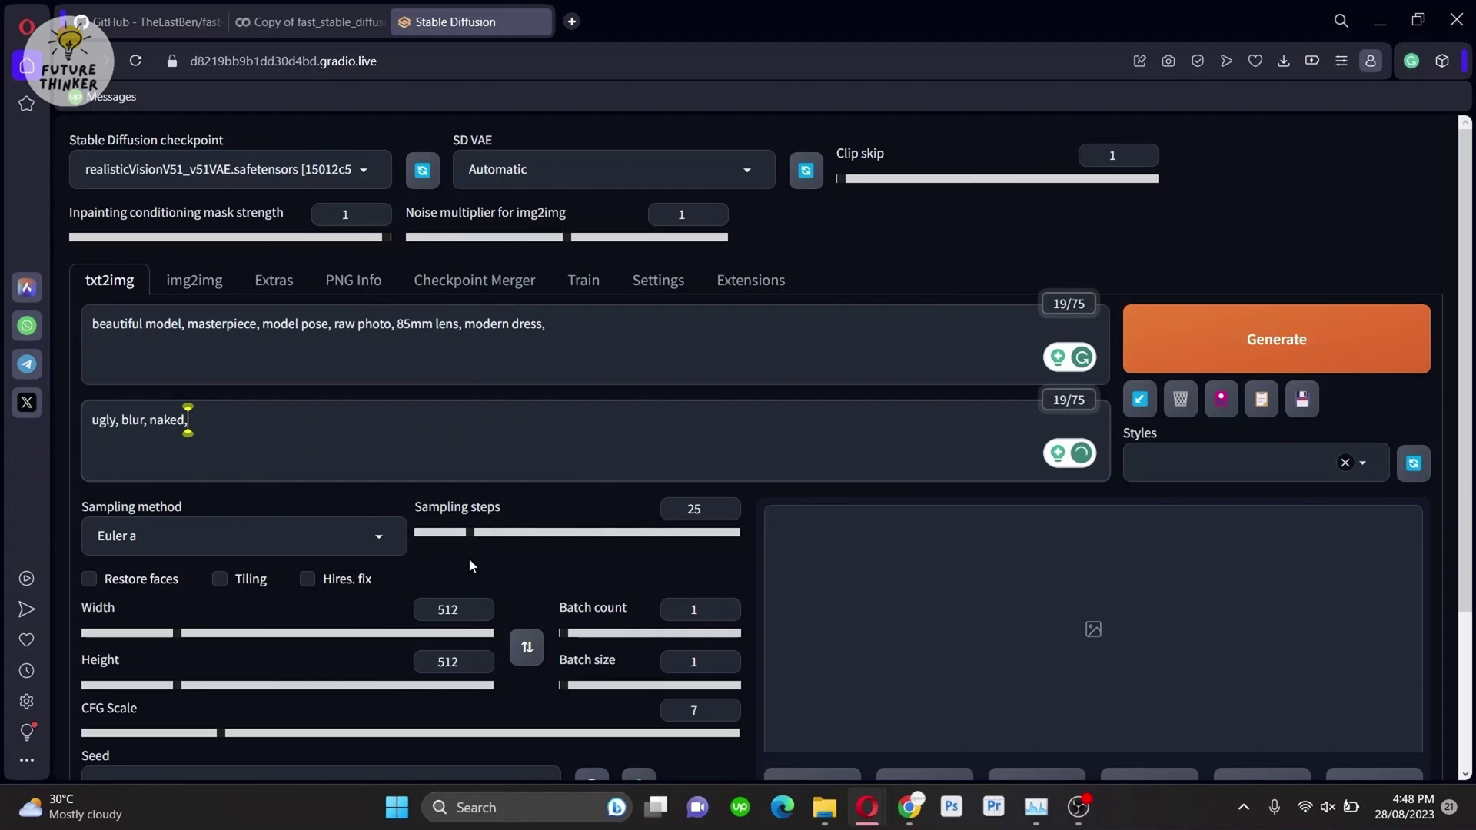
Step: Set the image width to 786 and keep Euler a as the sampling method
scroll(454, 577, "down", 2)
double_click(433, 480)
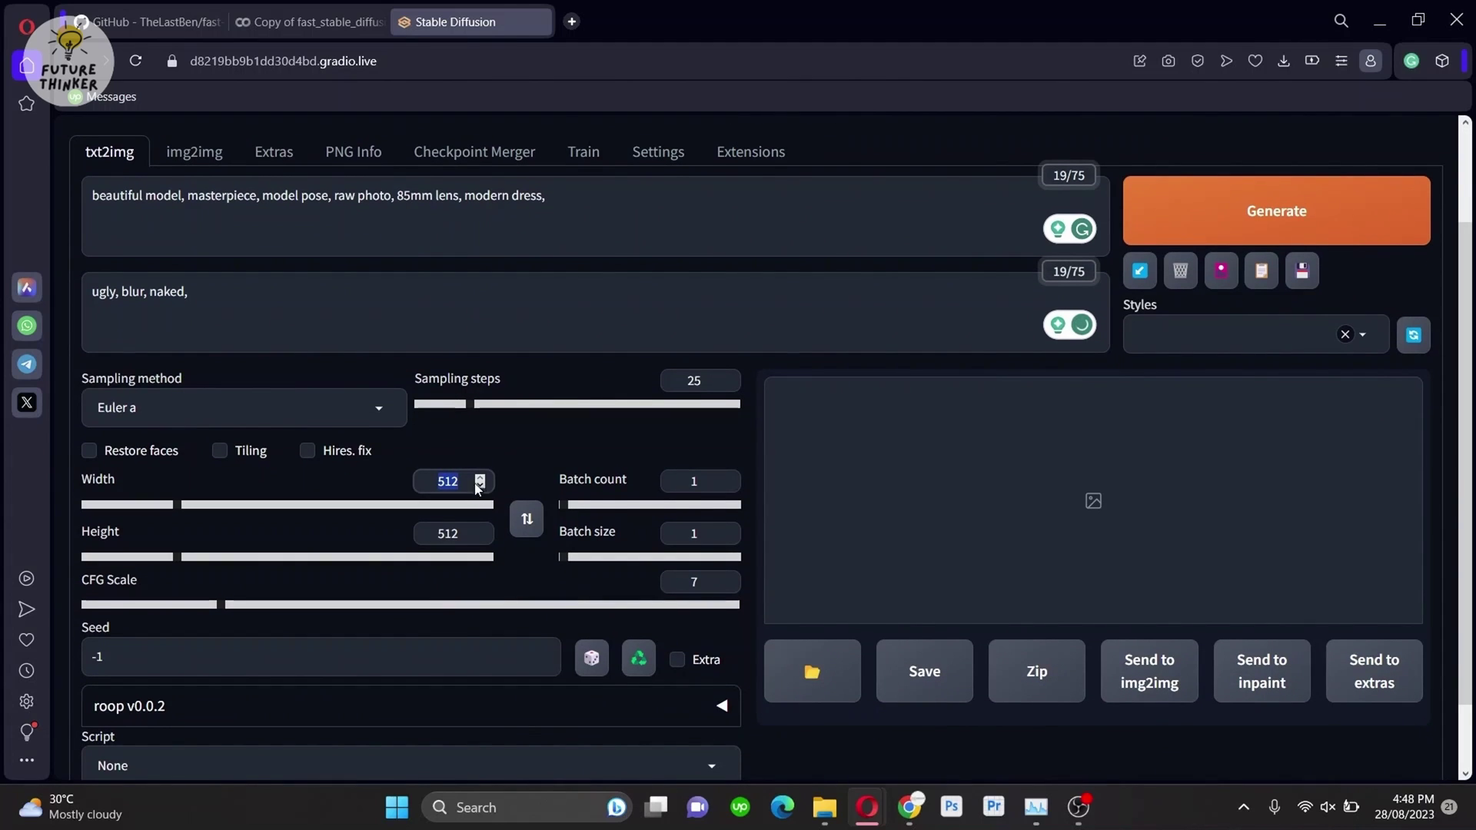
type("786")
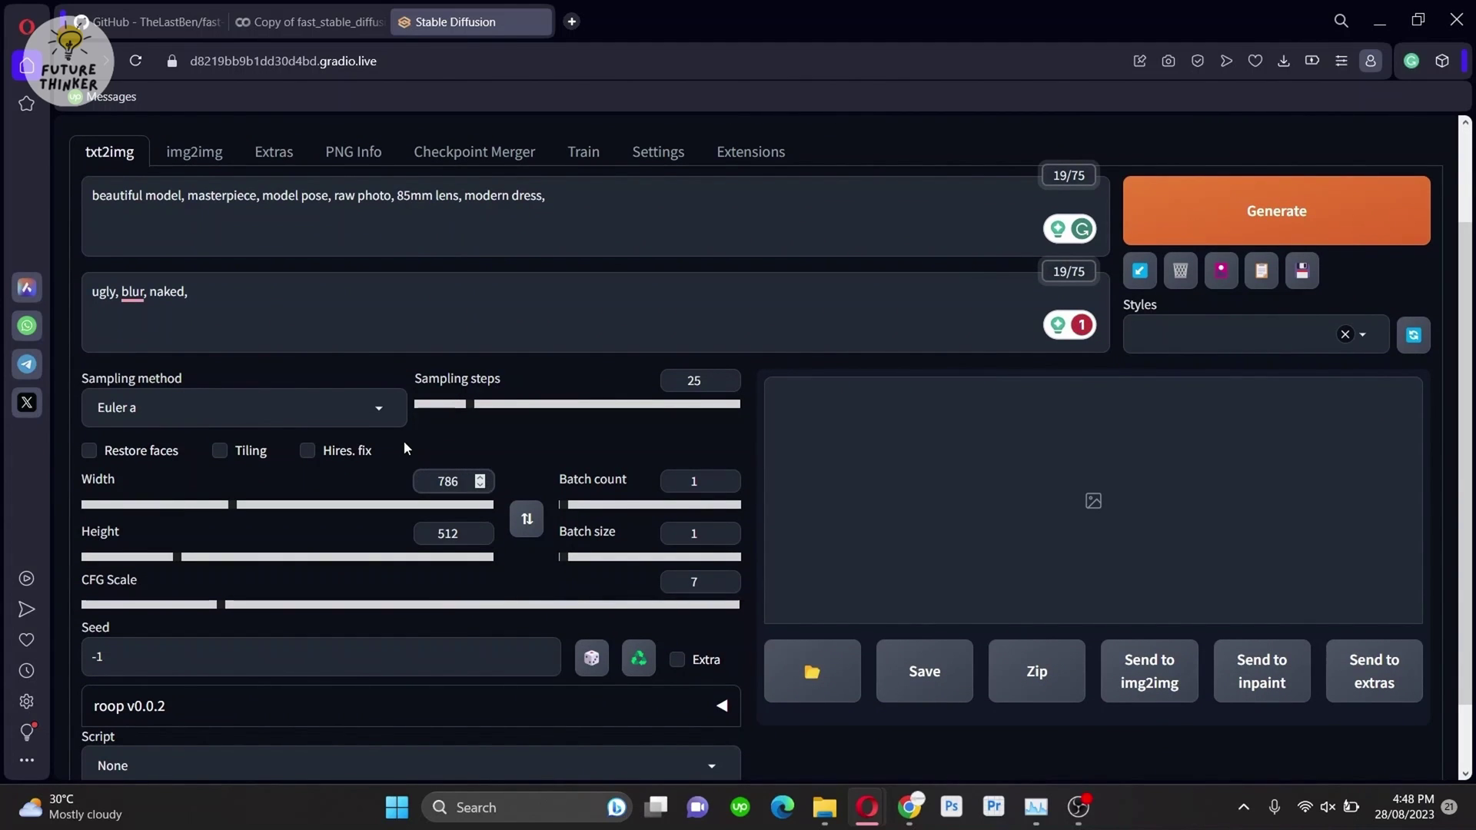
left_click(136, 408)
left_click(136, 407)
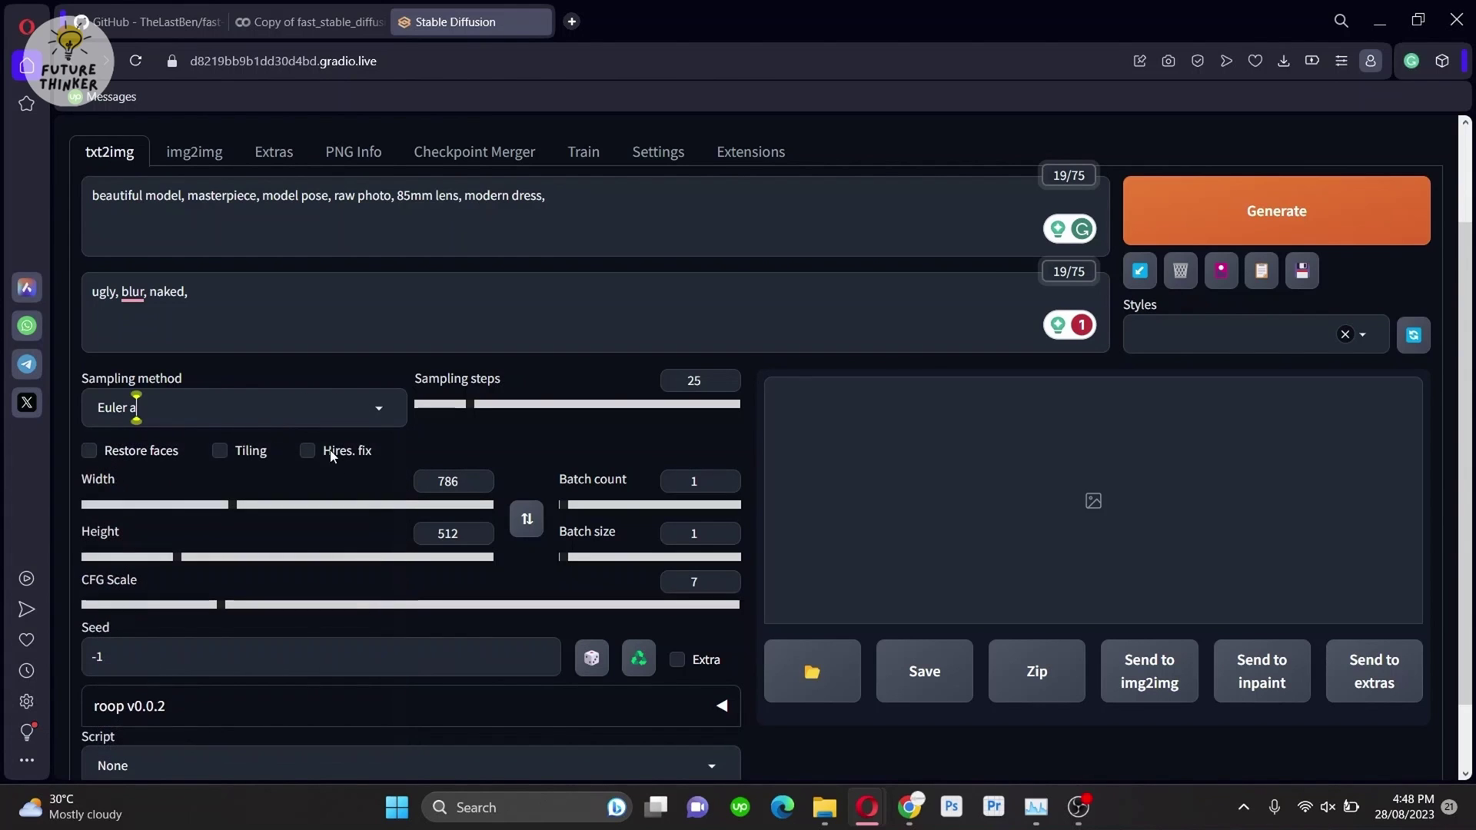
scroll(393, 534, "down", 1)
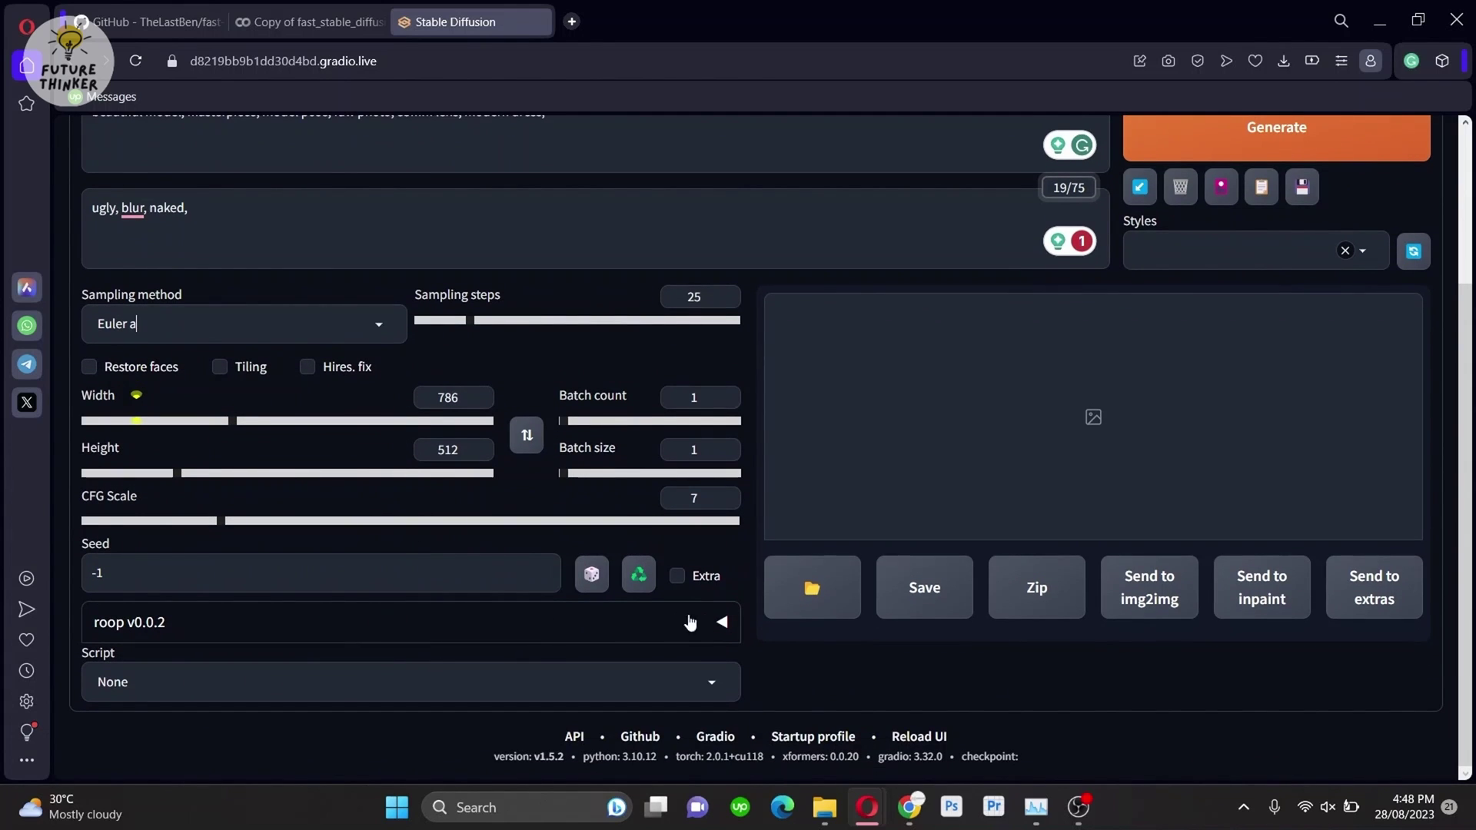
left_click(721, 627)
Step: Drag the reference face photo from File Explorer into roop and tick Enable
scroll(643, 615, "down", 8)
scroll(538, 561, "up", 3)
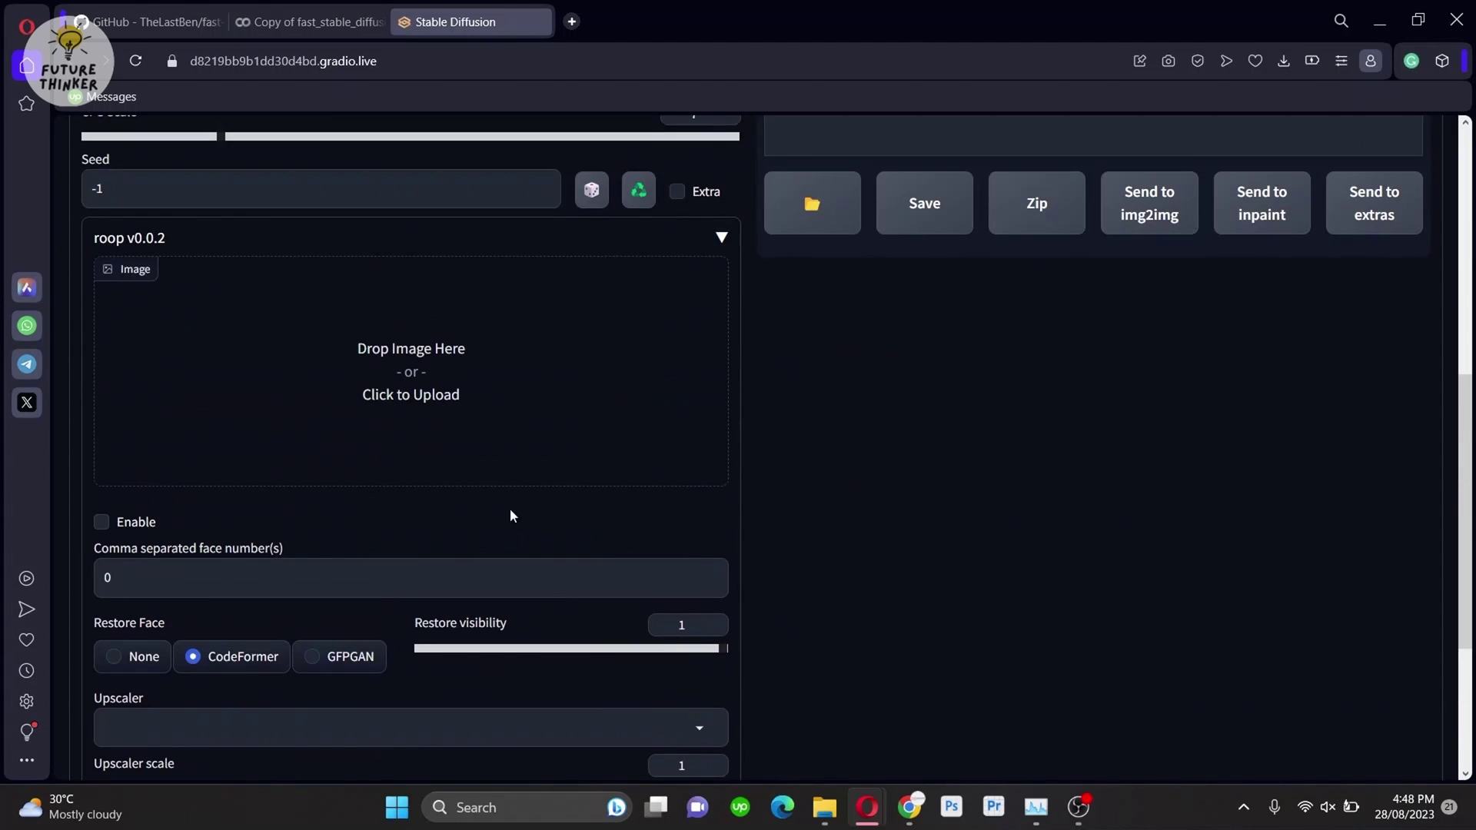
key("alt+Tab")
left_click_drag(356, 657, 504, 457)
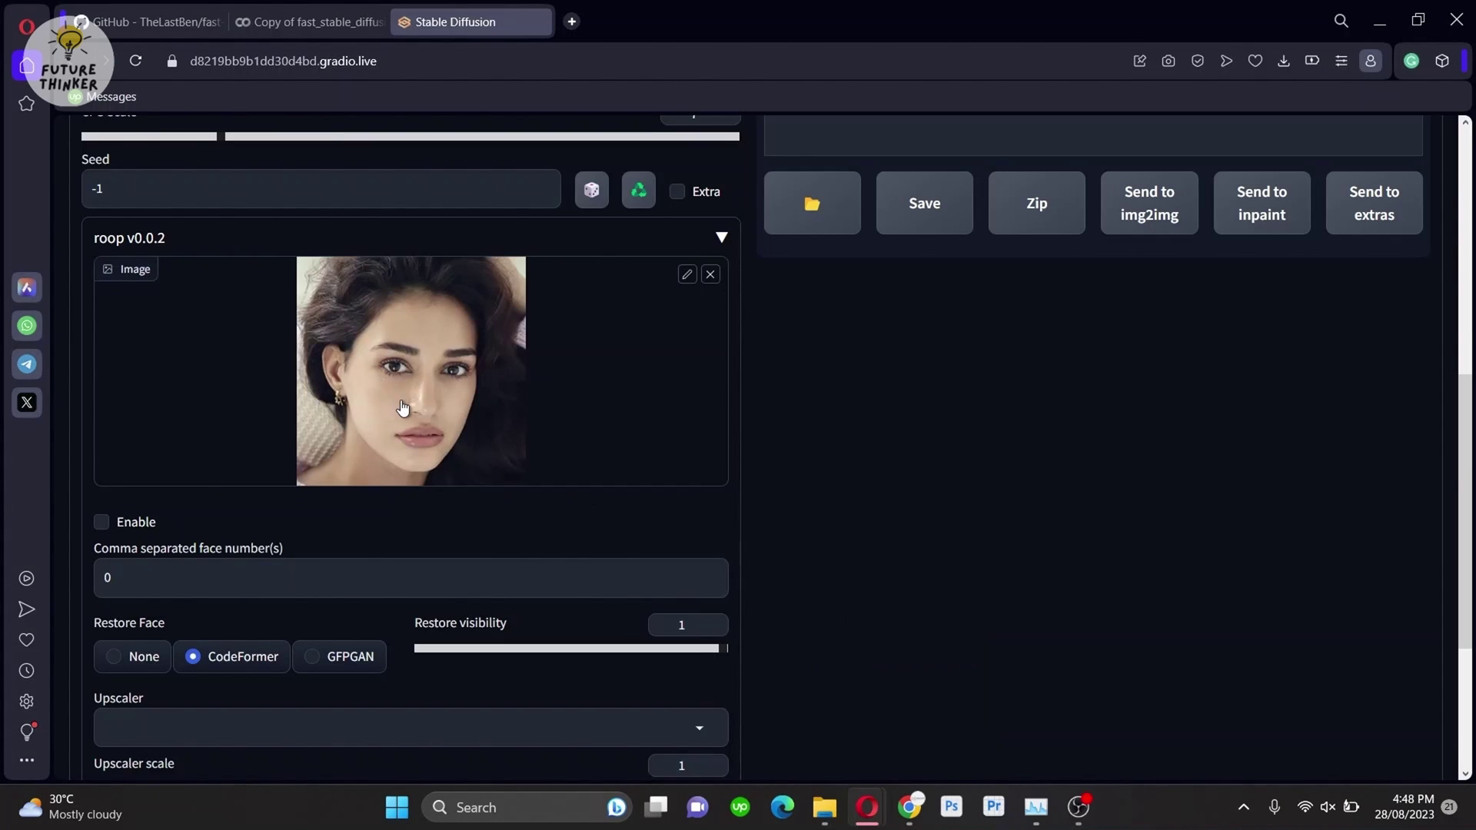
left_click(102, 523)
scroll(340, 555, "down", 3)
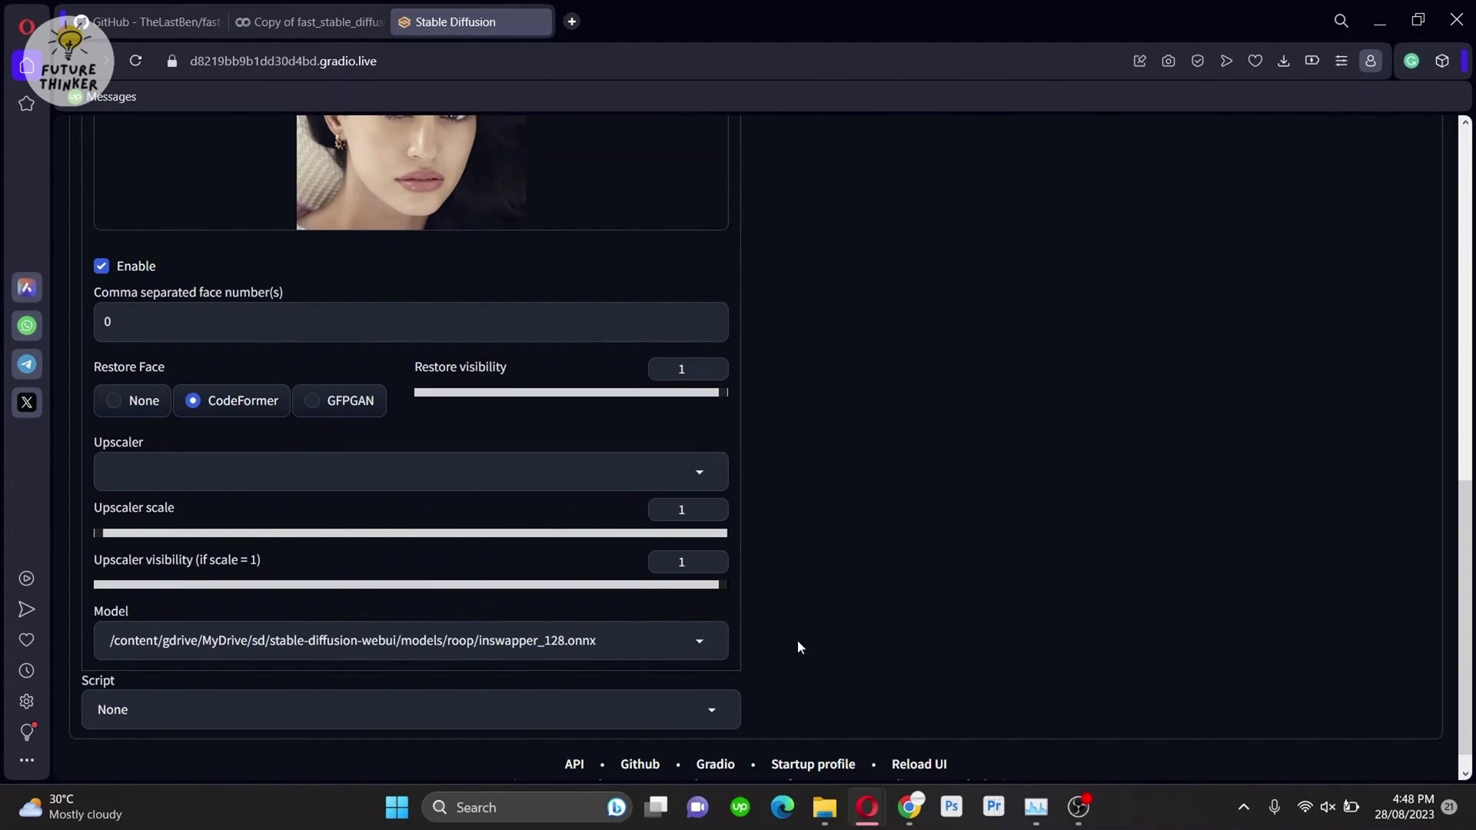
scroll(984, 623, "up", 15)
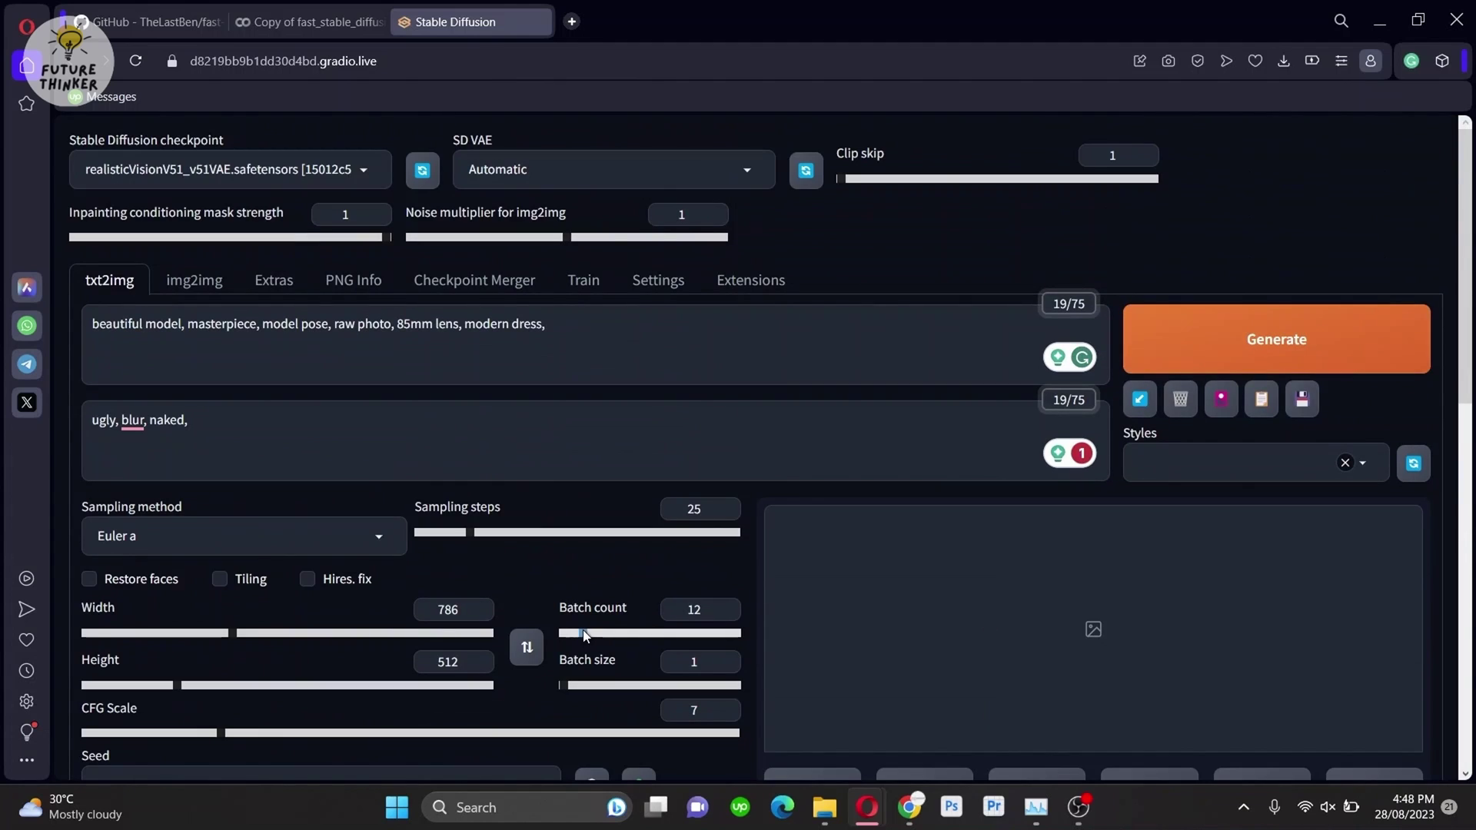
Step: Set batch count to 12 and generate the face-swapped portraits
left_click_drag(583, 634, 585, 635)
left_click(1268, 339)
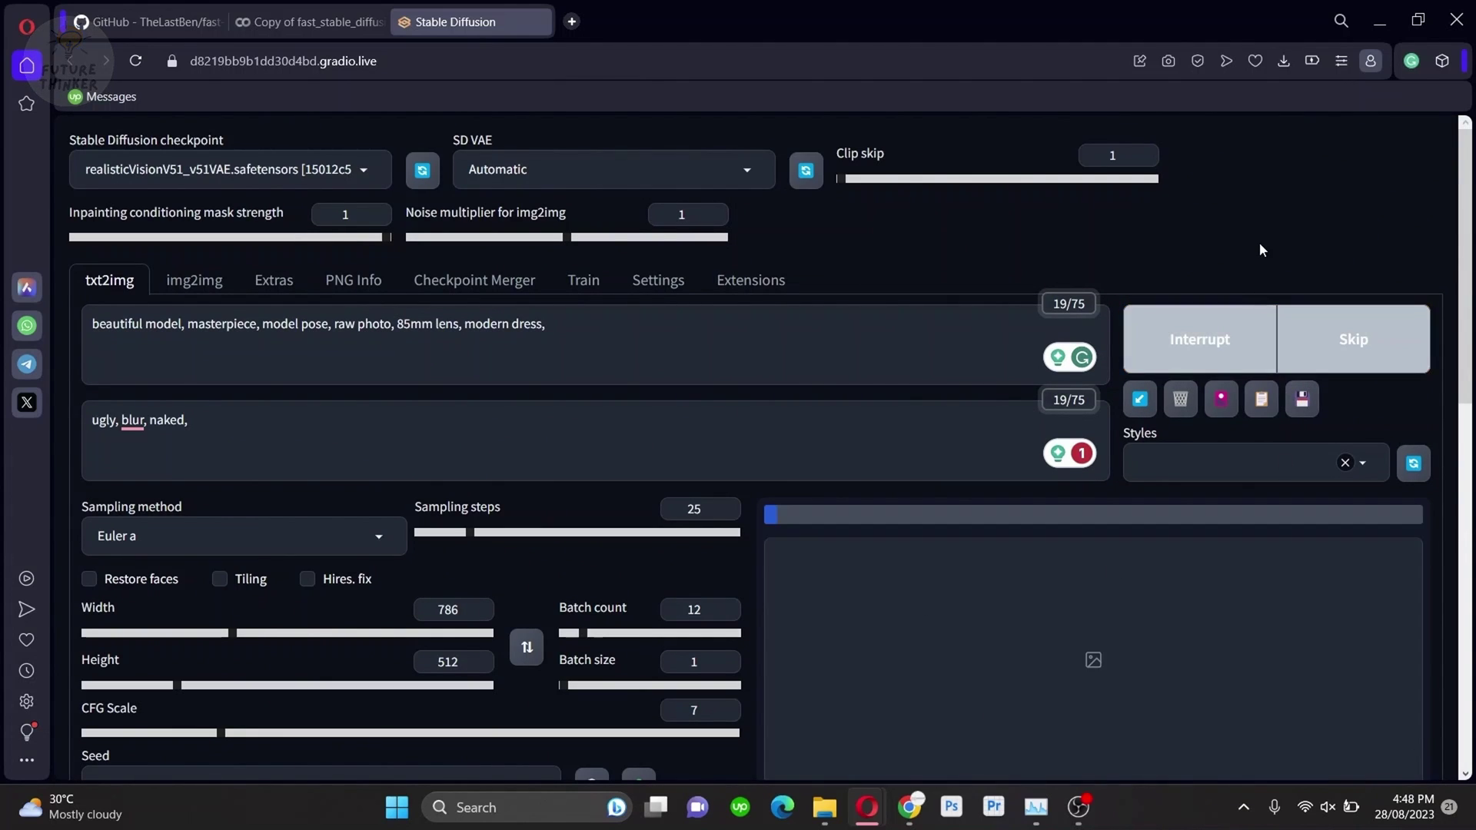